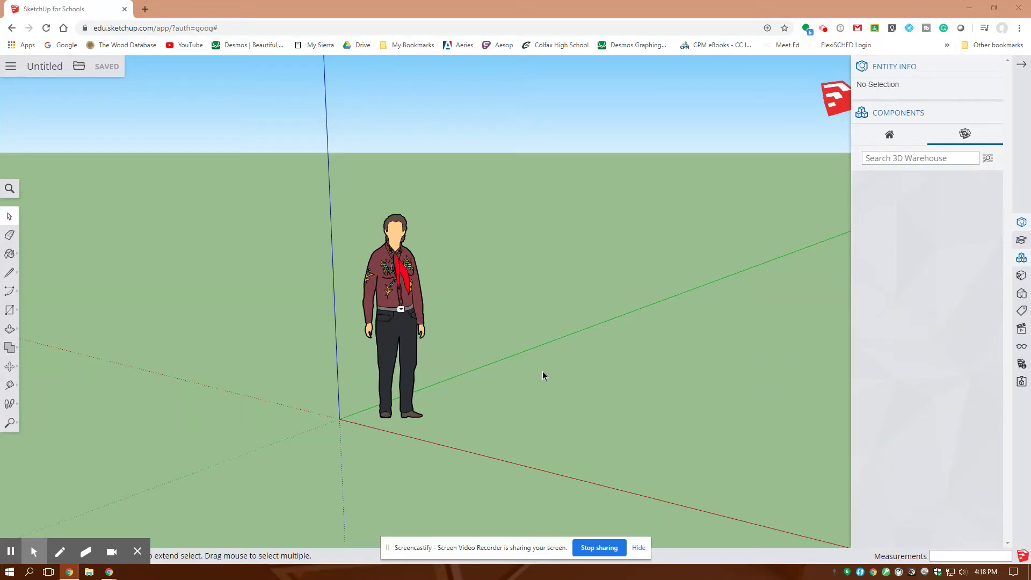
Zoom out and collapse the Entity Info/Components tray so the modelling area fills the window.
scroll(543, 372, "down", 2)
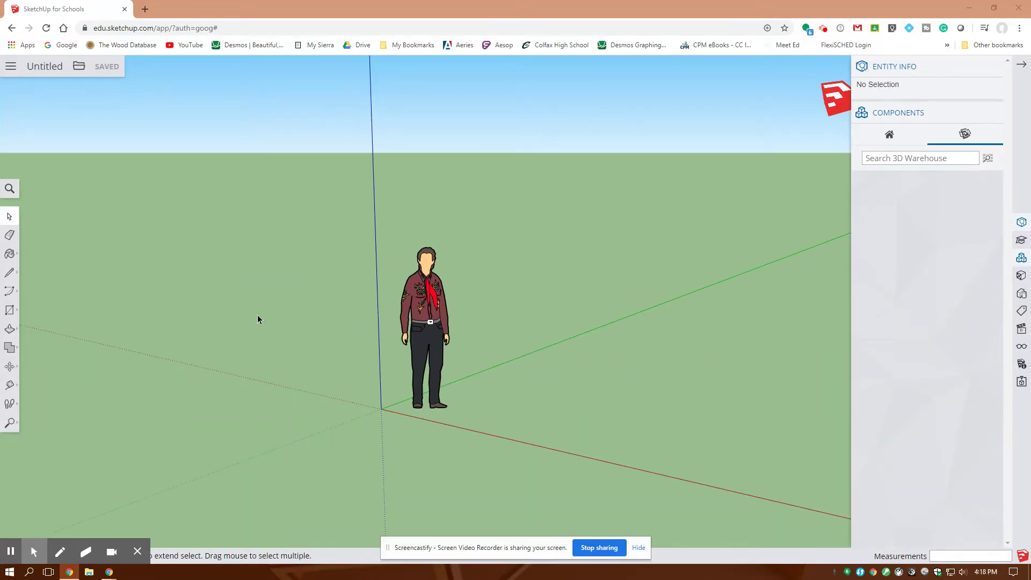
scroll(210, 300, "down", 3)
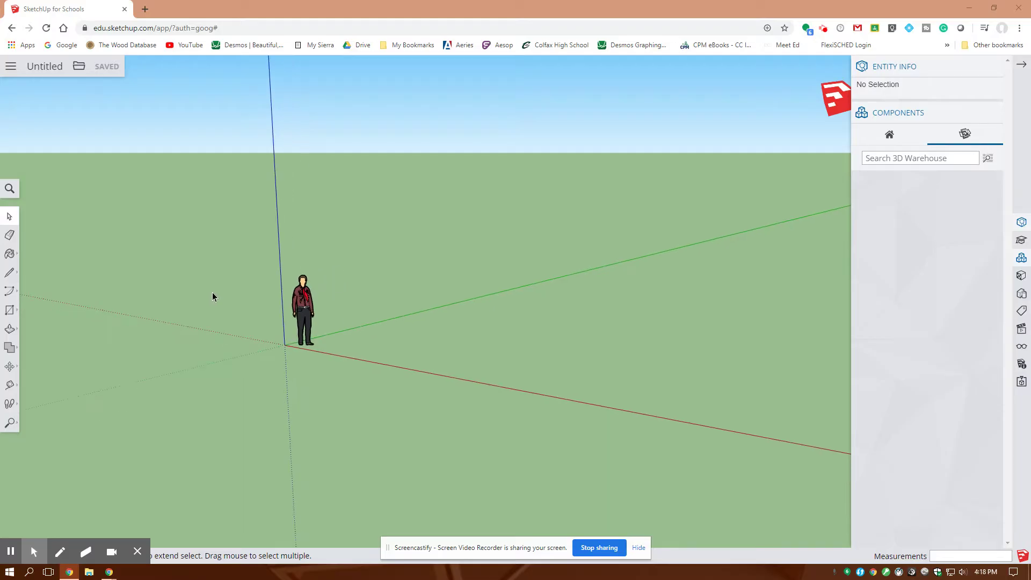
scroll(214, 289, "down", 2)
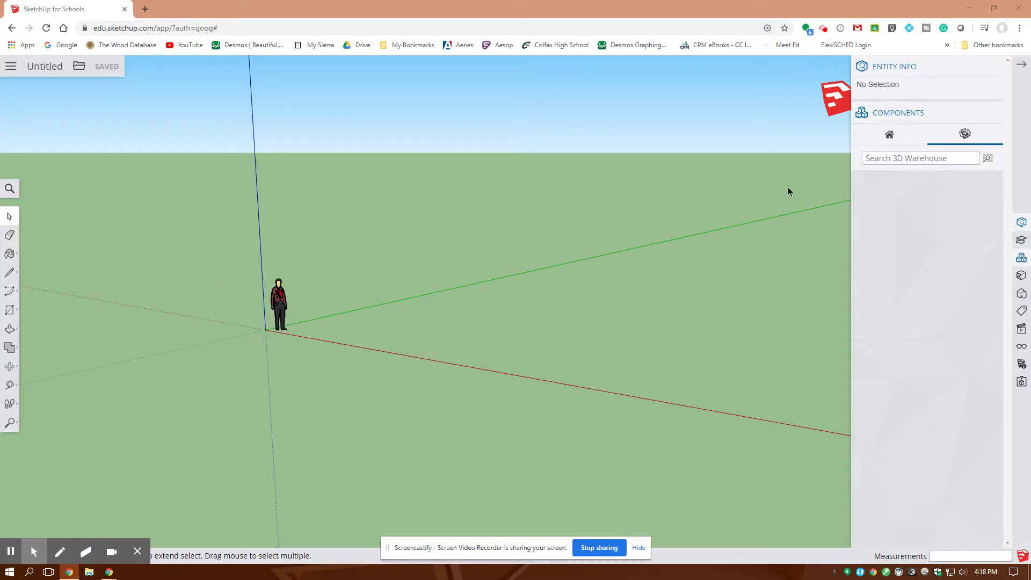
left_click(1021, 64)
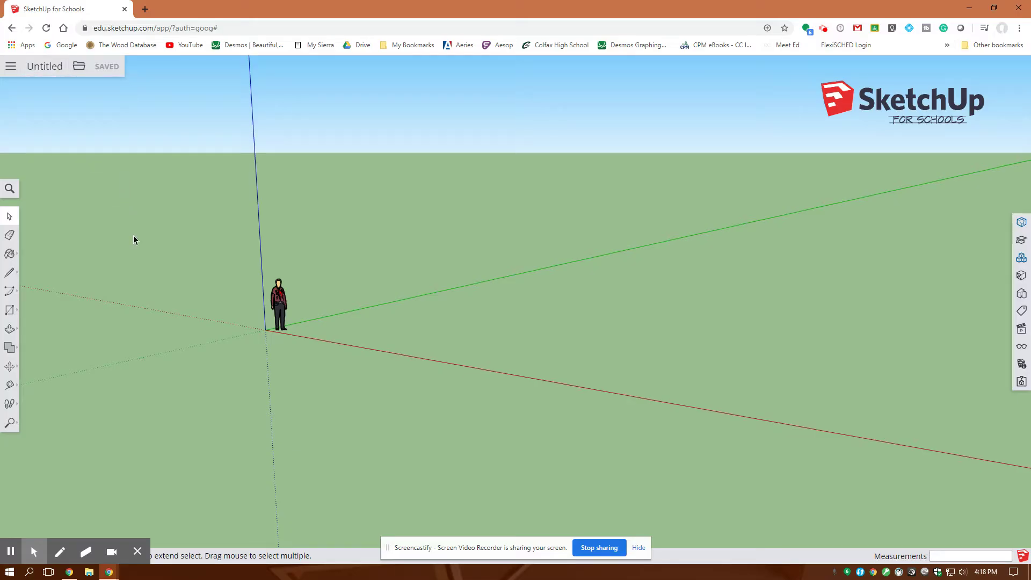
Draw a 60',32' rectangle on the ground beside the person figure with the Rectangle tool.
left_click(9, 310)
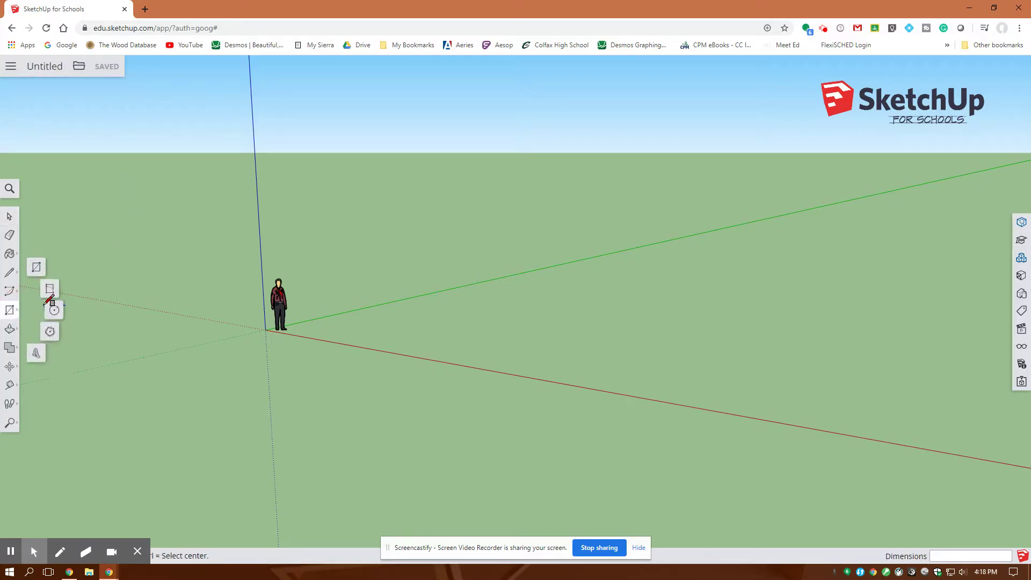
left_click(36, 267)
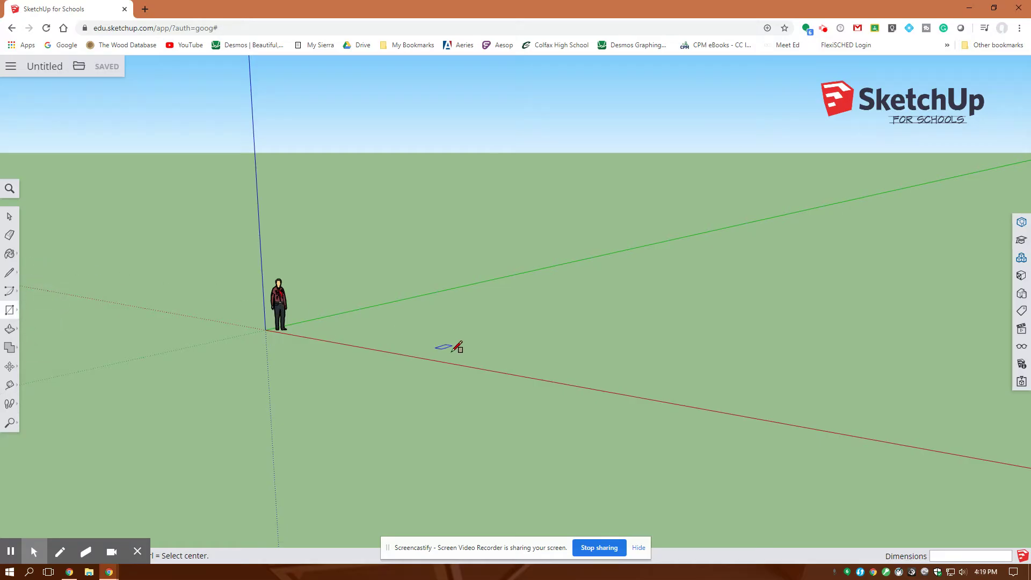
left_click(349, 326)
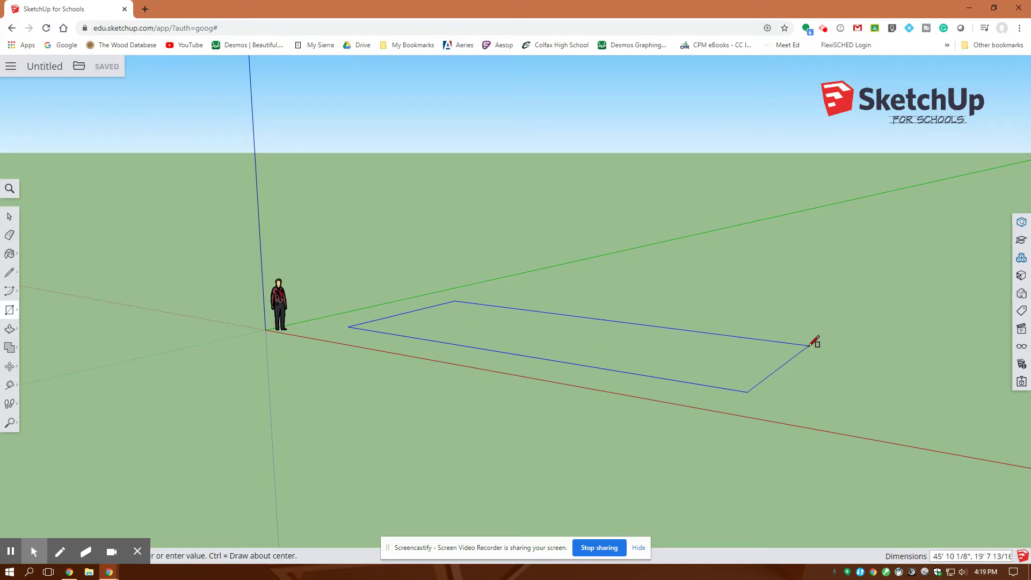
type("60',32")
key("Return")
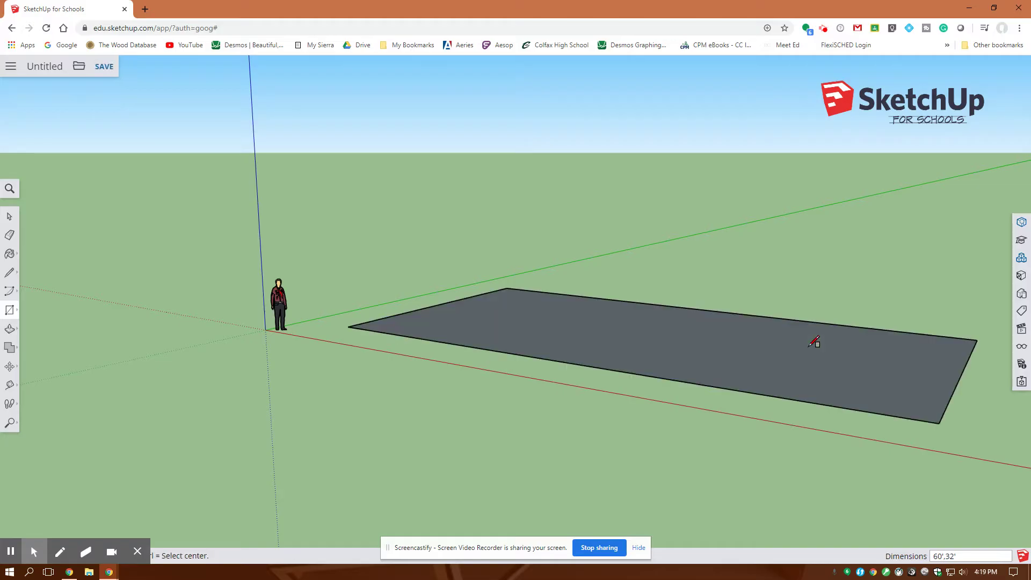
Offset the floor rectangle's edges 6" inward to create the wall-thickness border strip.
left_click(11, 330)
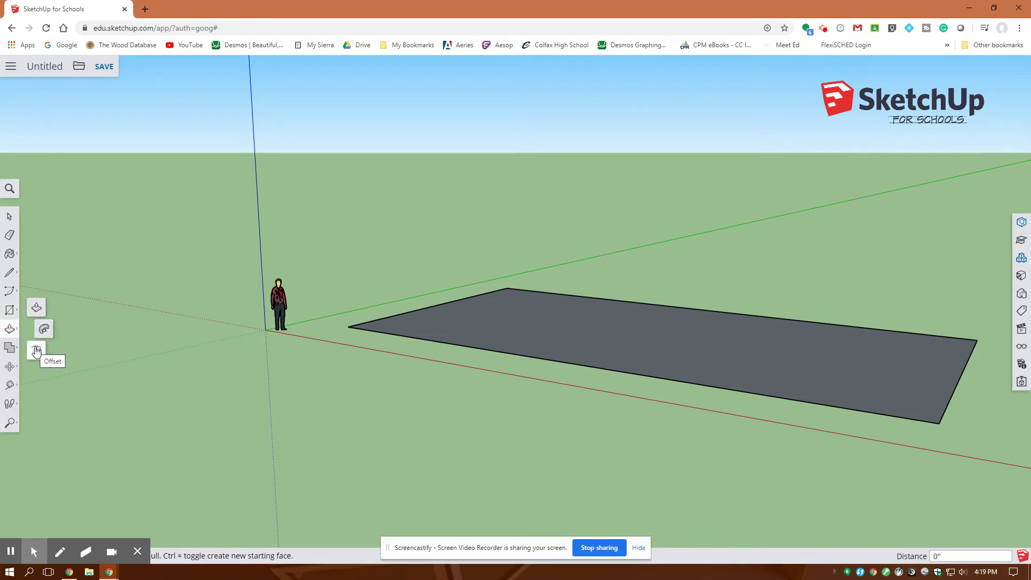
left_click(37, 351)
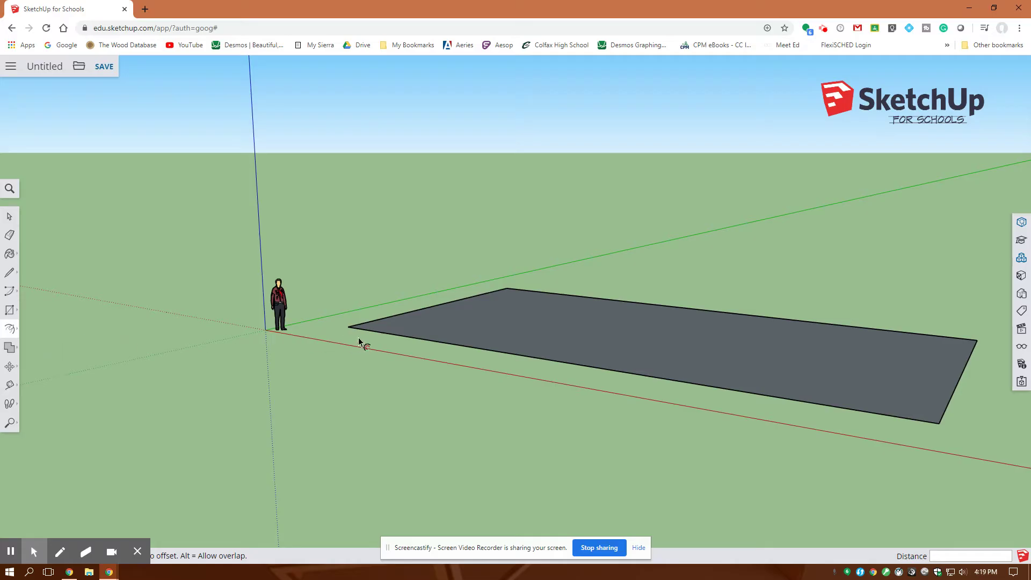
left_click(392, 317)
middle_click_drag(556, 317, 562, 348)
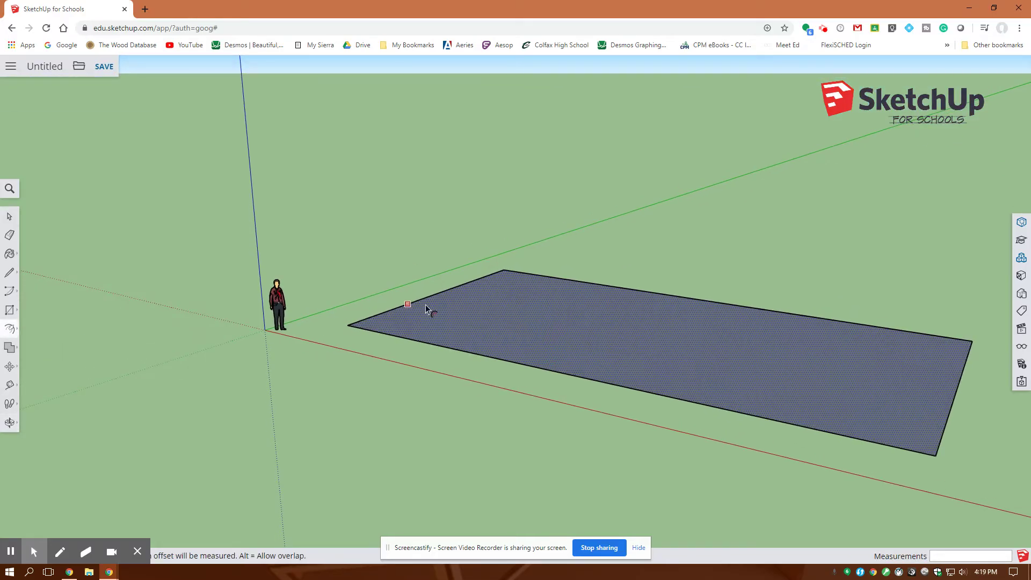
key("Escape")
left_click(417, 304)
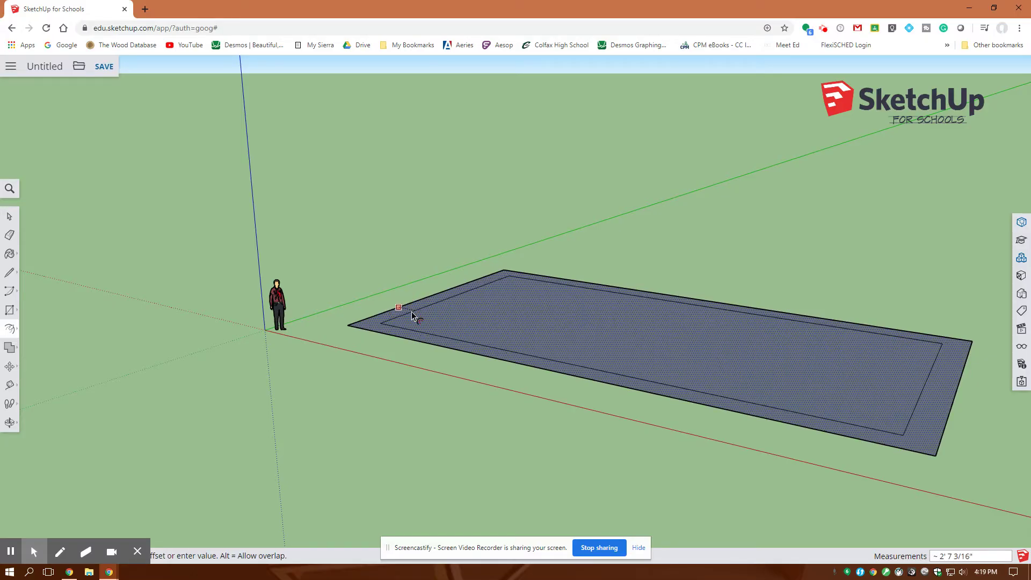
type("6")
key("Return")
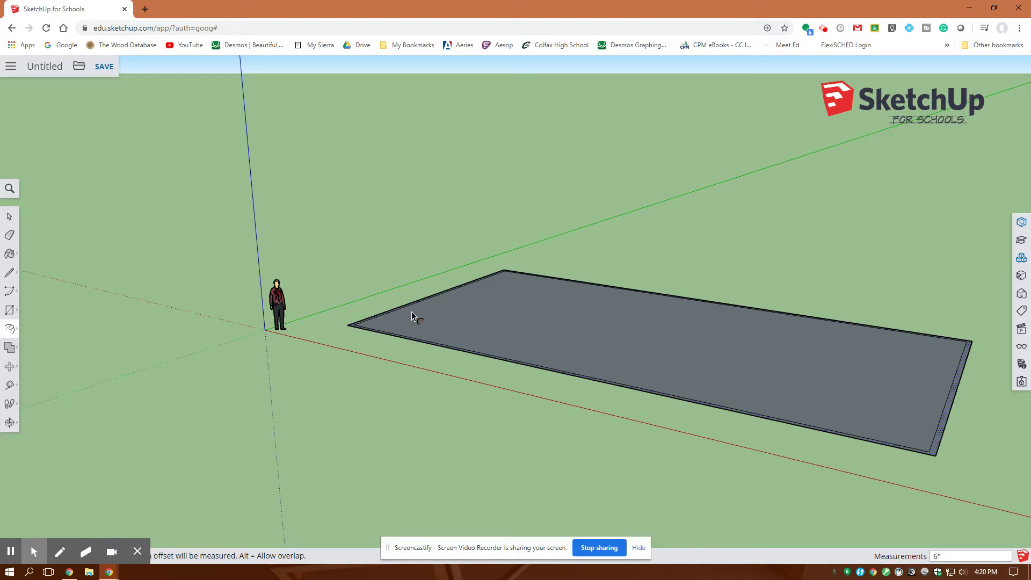
Push/Pull the 6" outer border strip up 8' to form the house walls.
left_click(425, 309)
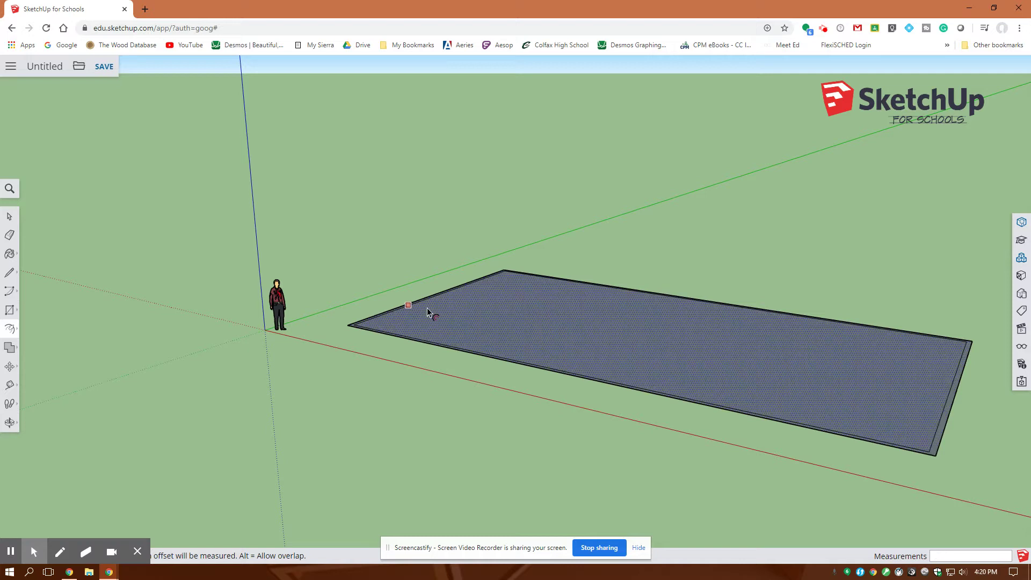
left_click(13, 336)
left_click(41, 311)
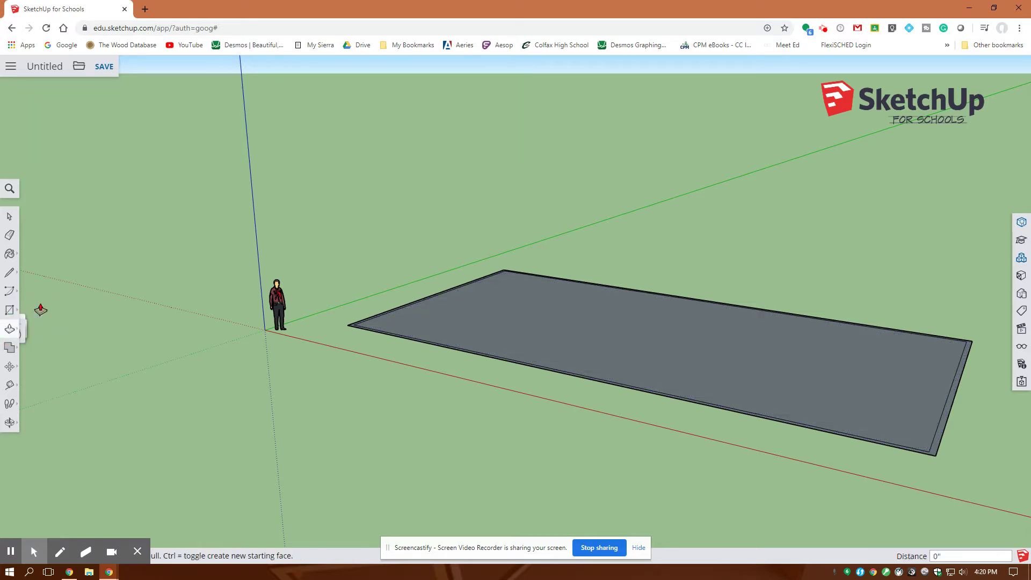
scroll(382, 377, "up", 2)
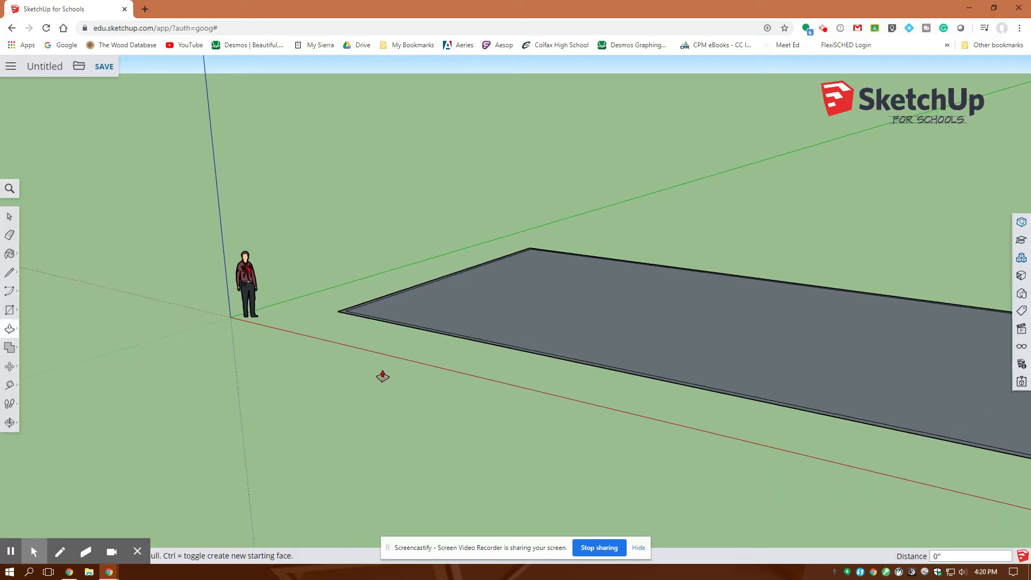
middle_click_drag(382, 377, 357, 357)
left_click(346, 326)
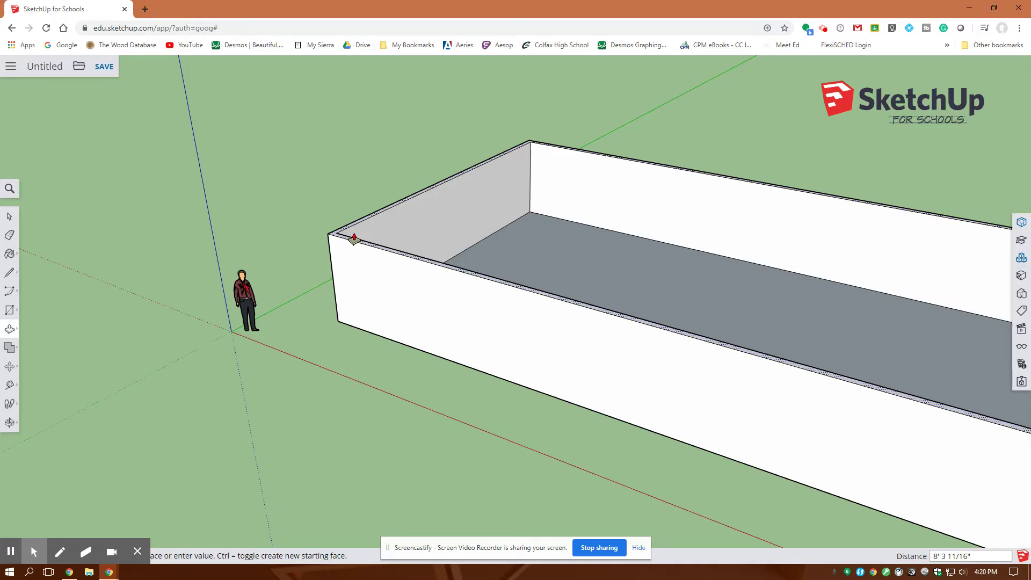
type("8")
key("Return")
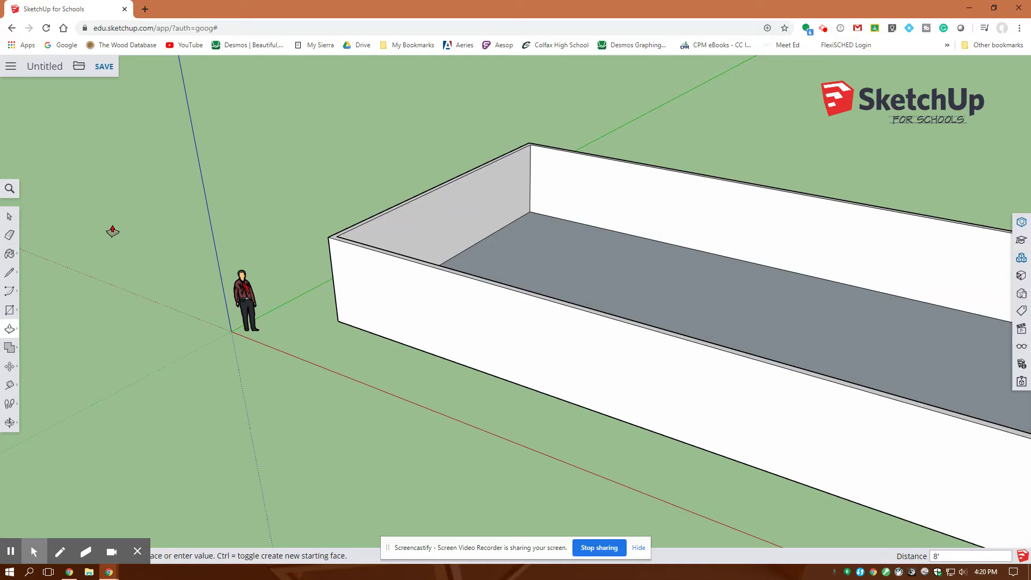
Return to the Select tool and orbit around the new house shell.
left_click(10, 216)
middle_click_drag(240, 214, 272, 226)
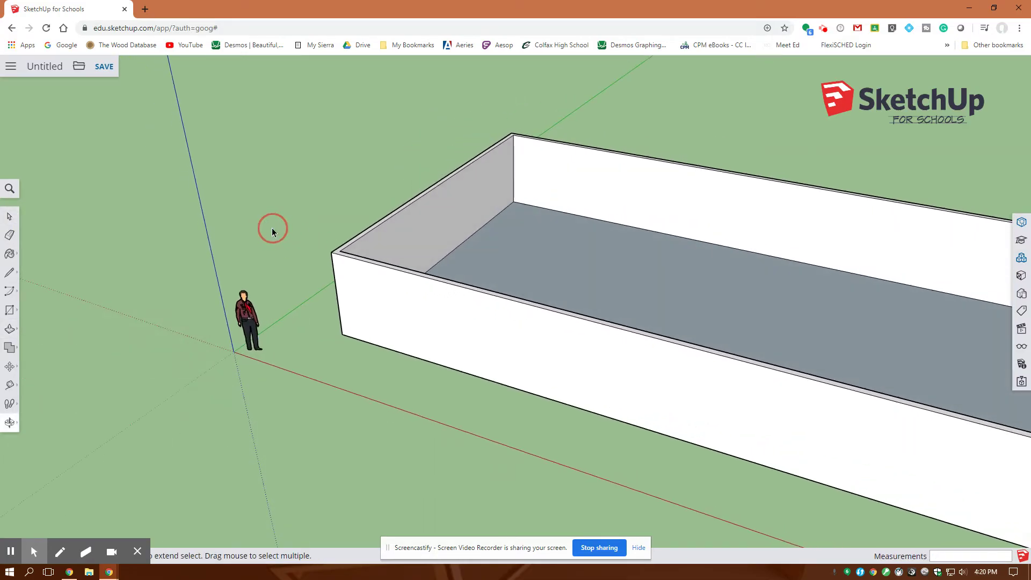
scroll(564, 291, "down", 3)
scroll(560, 290, "up", 1)
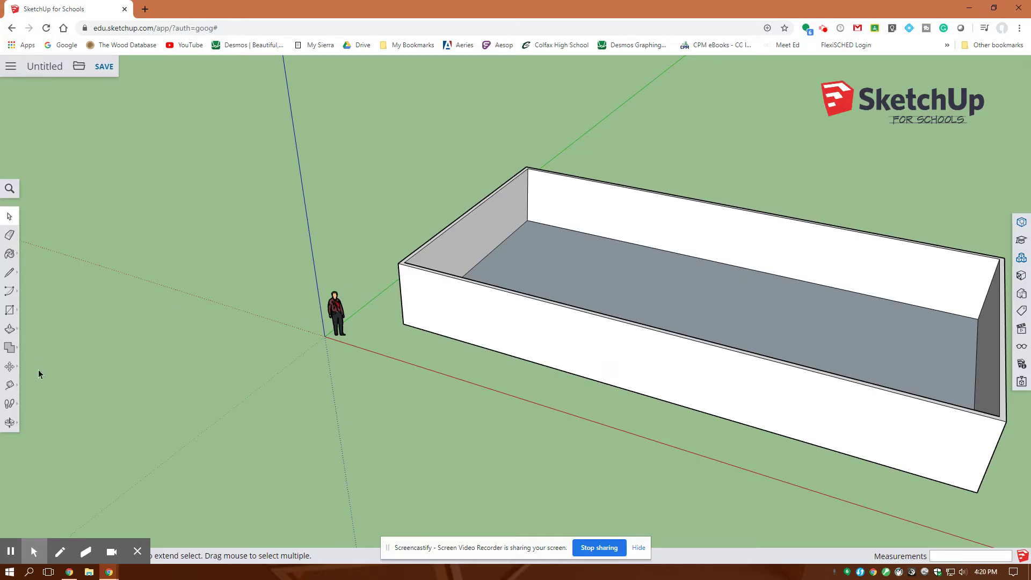
With the Tape Measure, place a guide point 10' along the back wall from the right inner corner.
left_click(9, 385)
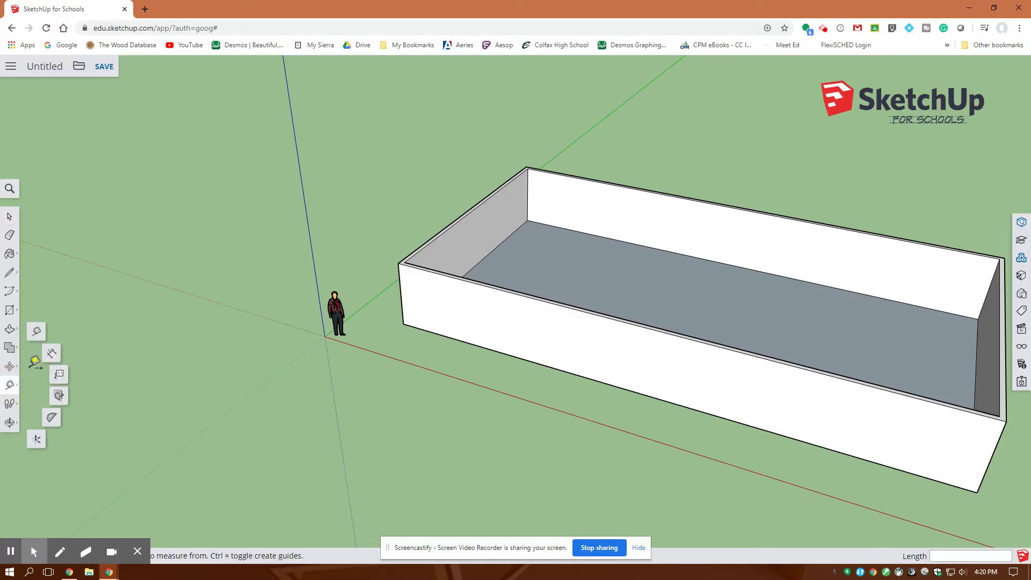
left_click(36, 338)
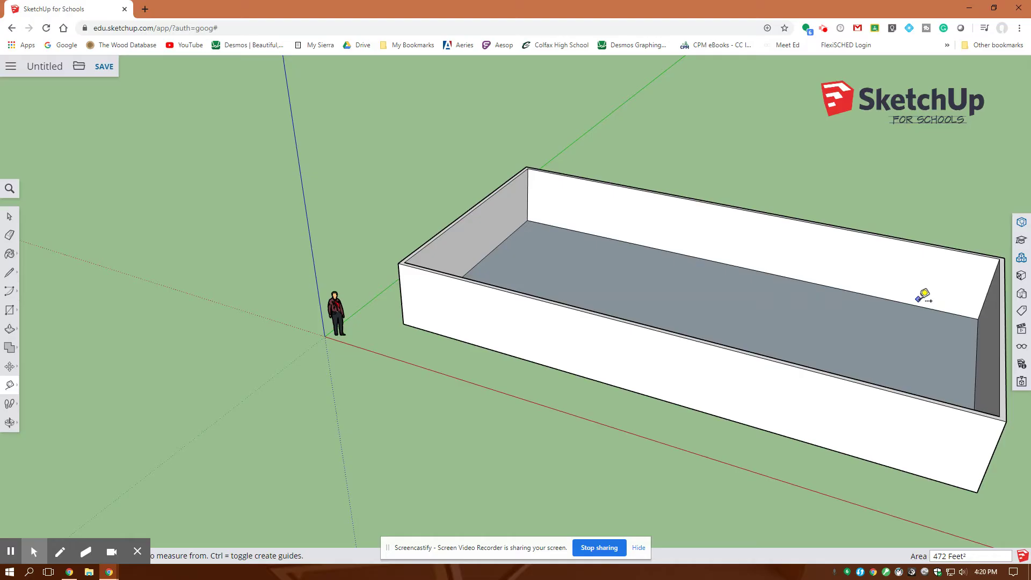
left_click(979, 319)
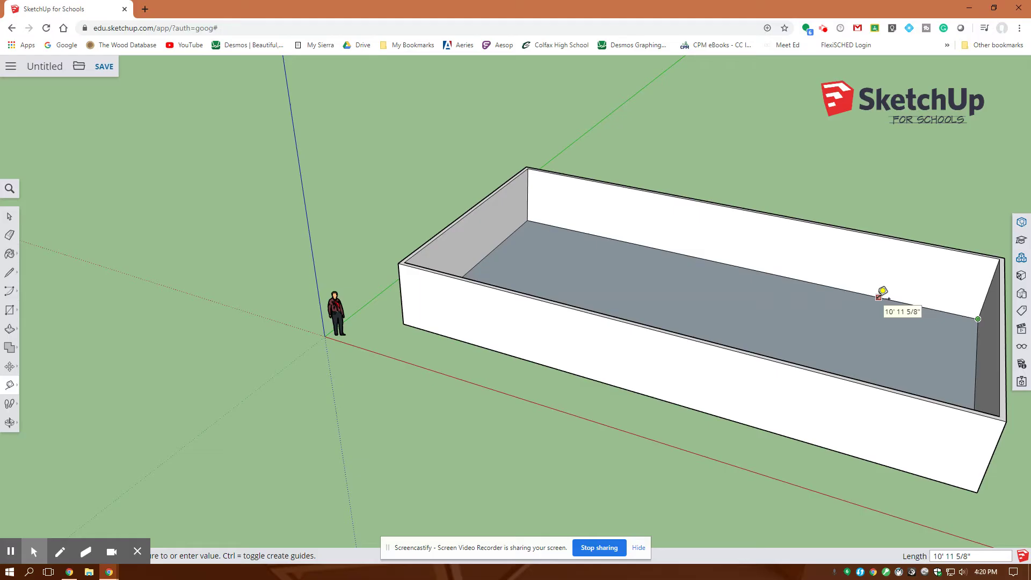
type("10'")
key("Return")
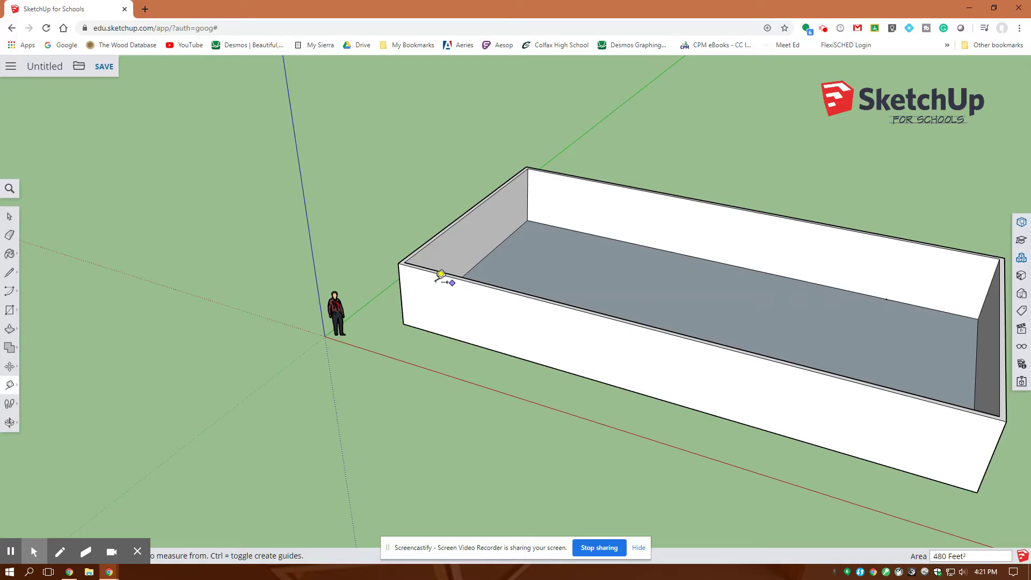
Draw a 10',6" rectangle on the floor at the 10' guide point.
left_click(10, 310)
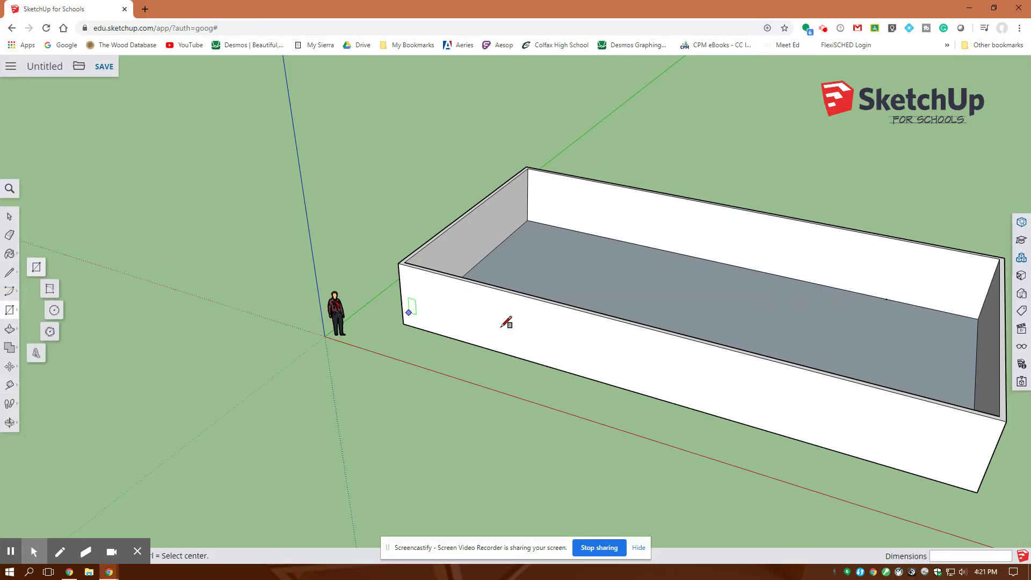
left_click(887, 299)
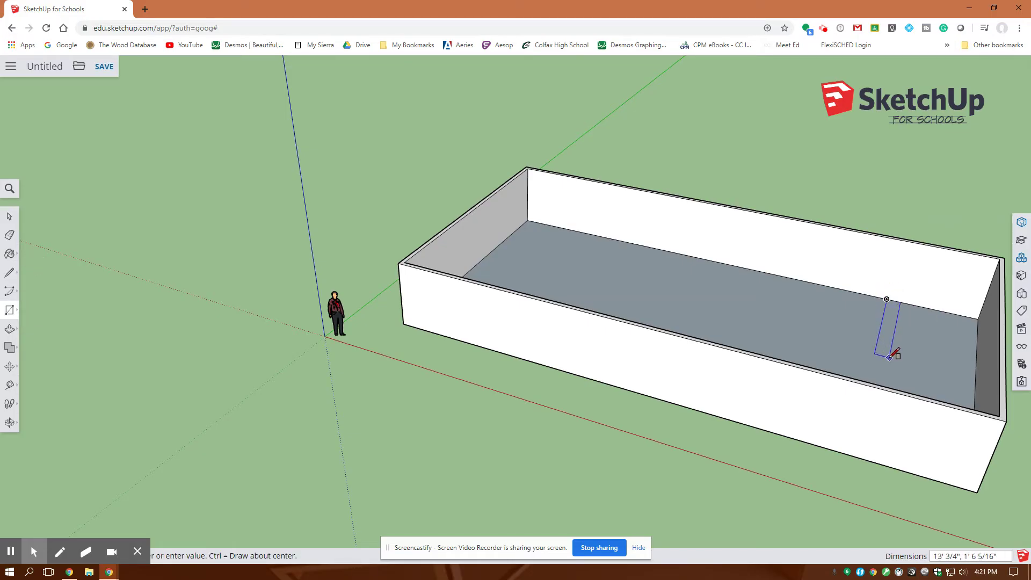
left_click(882, 388)
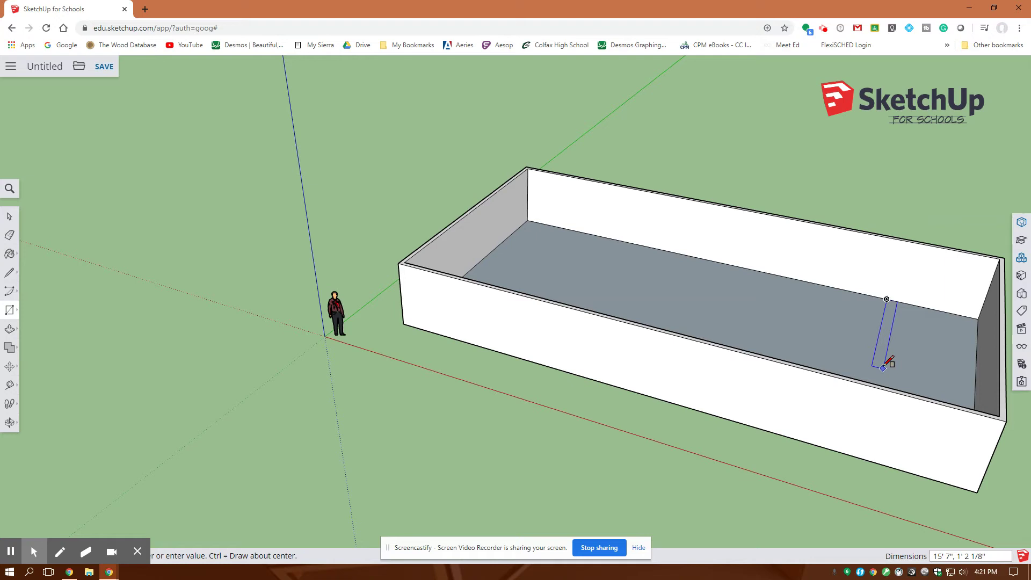
type("10',6")
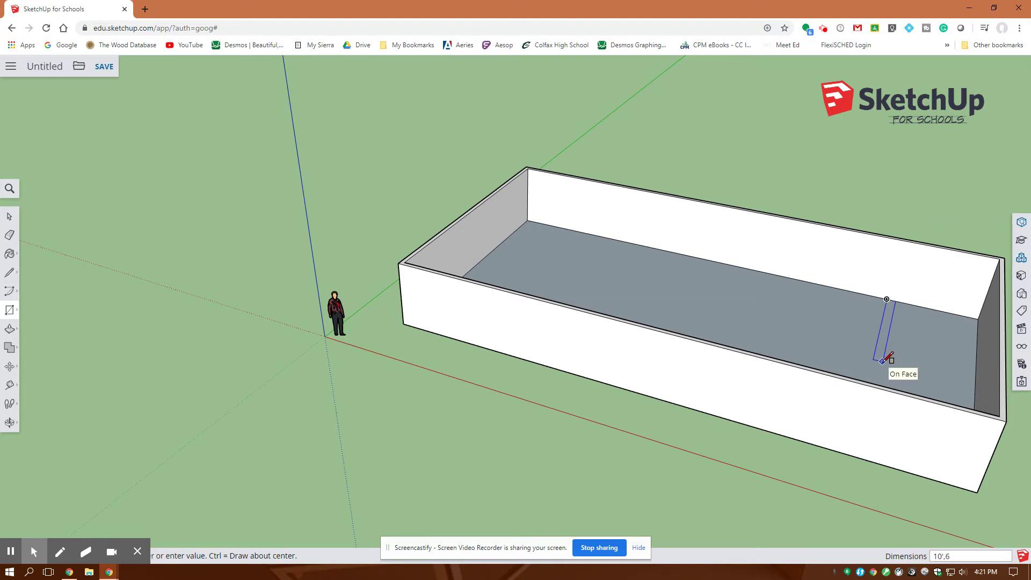
type("\"")
key("Return")
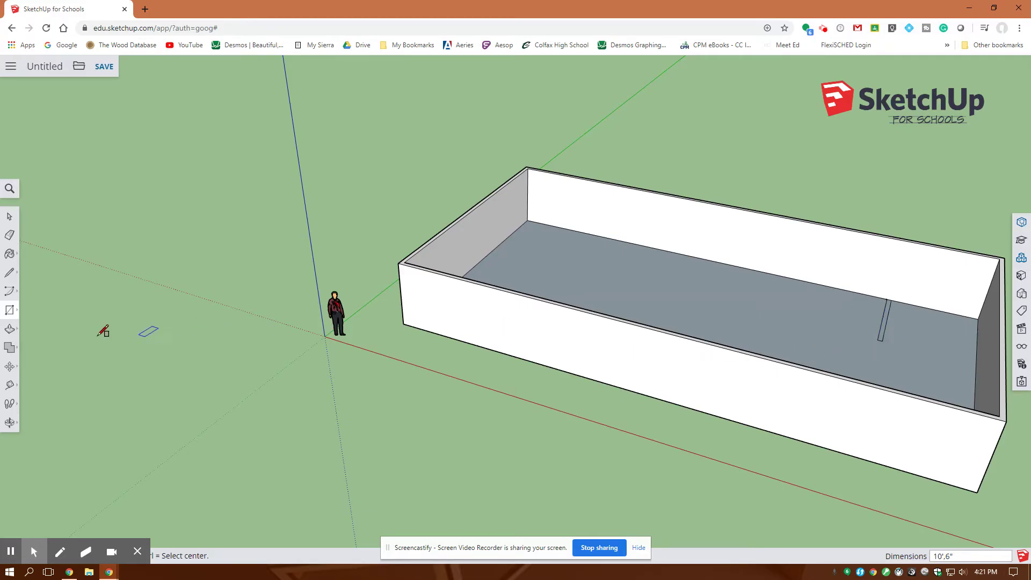
Raise the thin rectangle 8' into an interior wall, then orbit to a low side view.
left_click(10, 329)
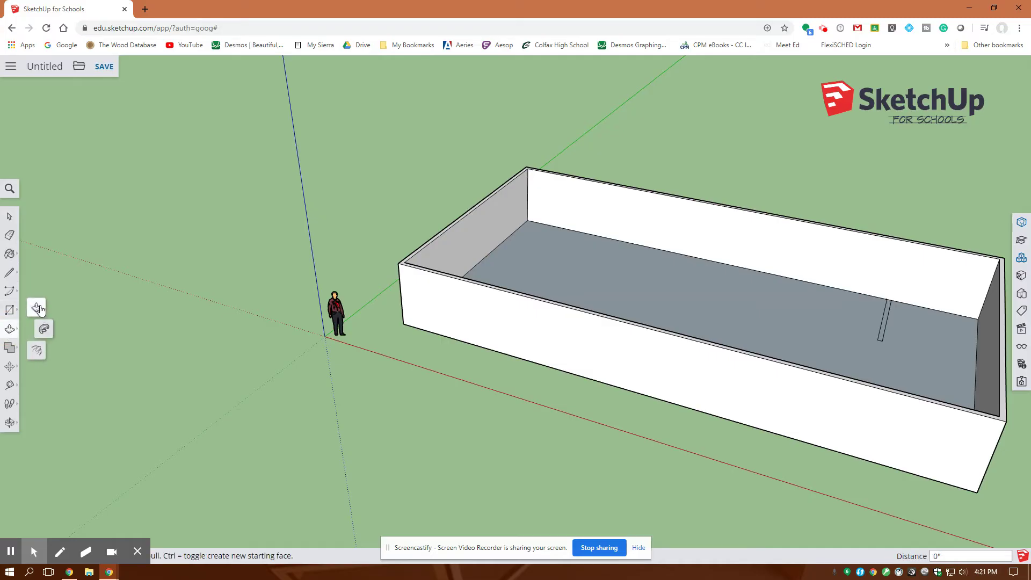
left_click(887, 321)
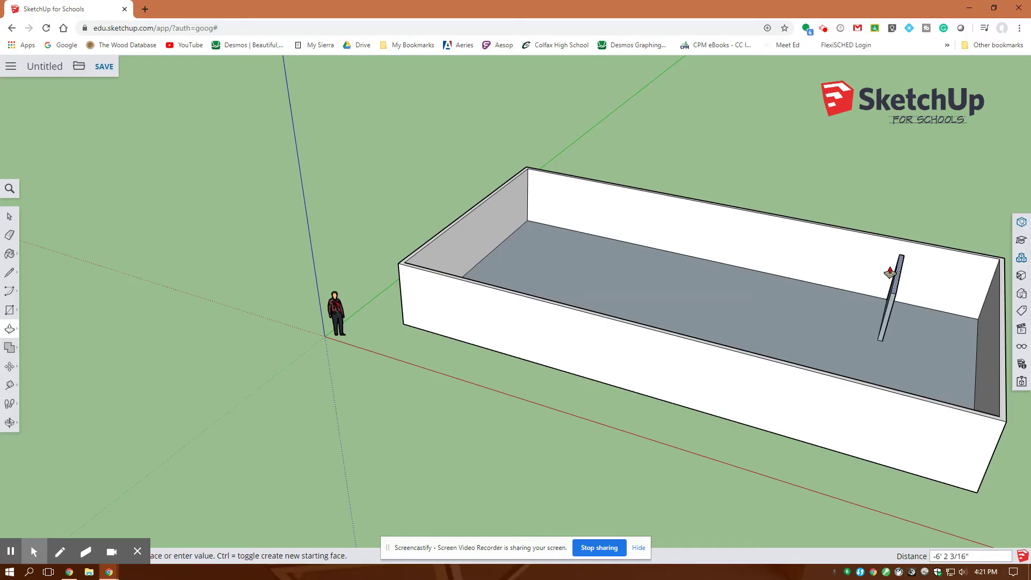
type("8'")
key("Return")
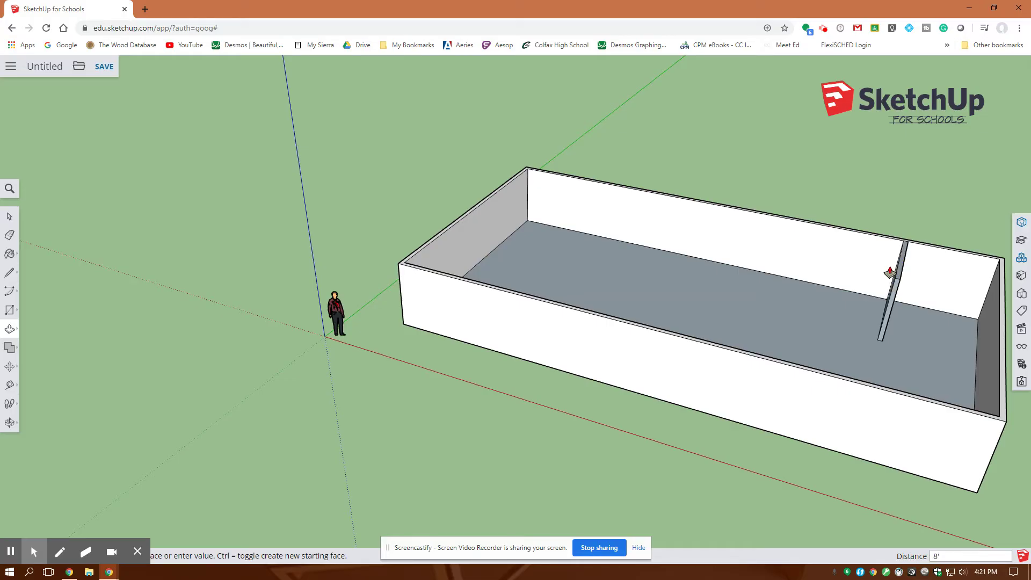
left_click(9, 216)
middle_click_drag(177, 356, 306, 413)
middle_click_drag(231, 392, 189, 305)
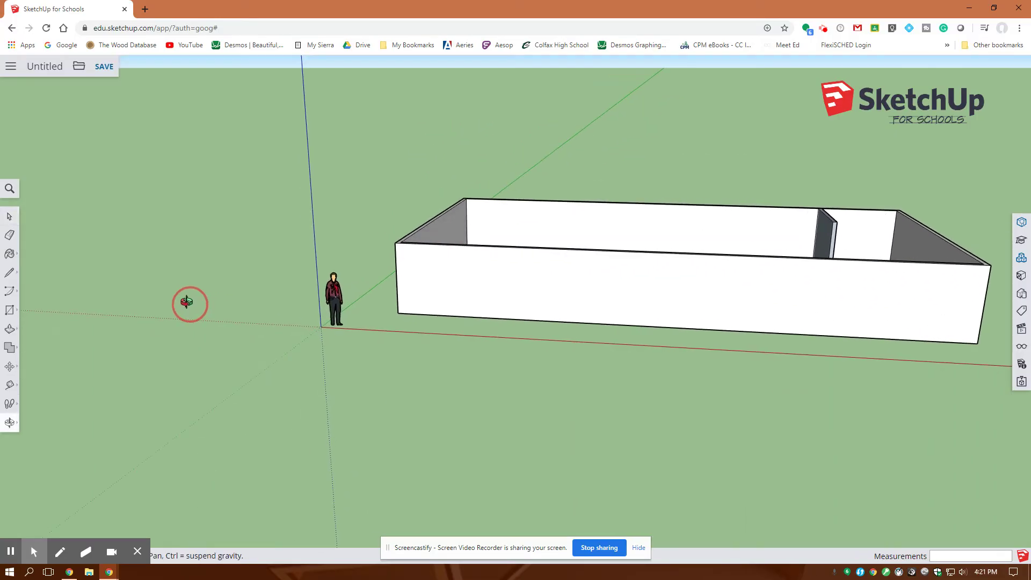
Search the 3D Warehouse for a chair and set the white armchair on the room floor.
left_click(1022, 259)
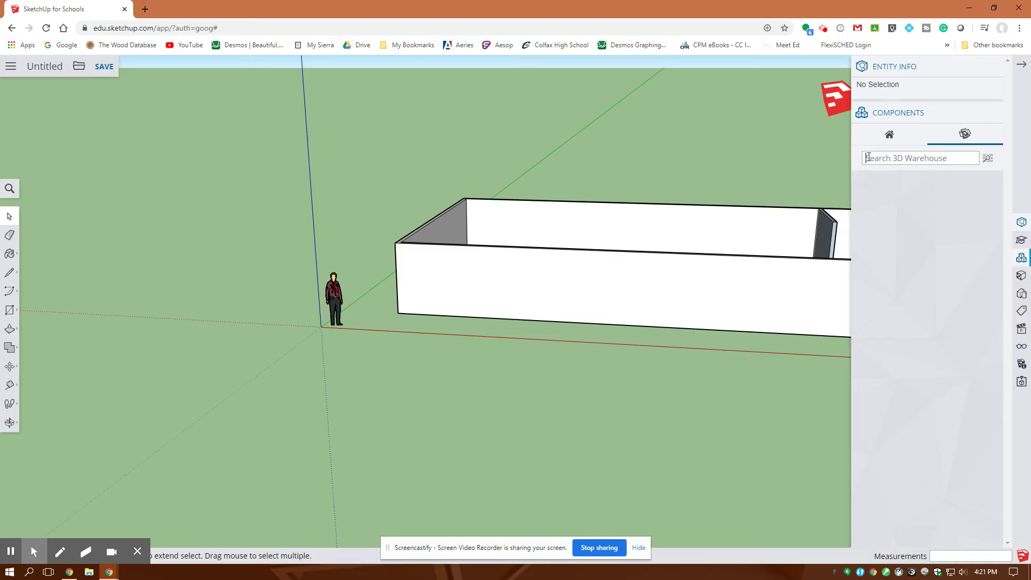
type("chair")
key("Return")
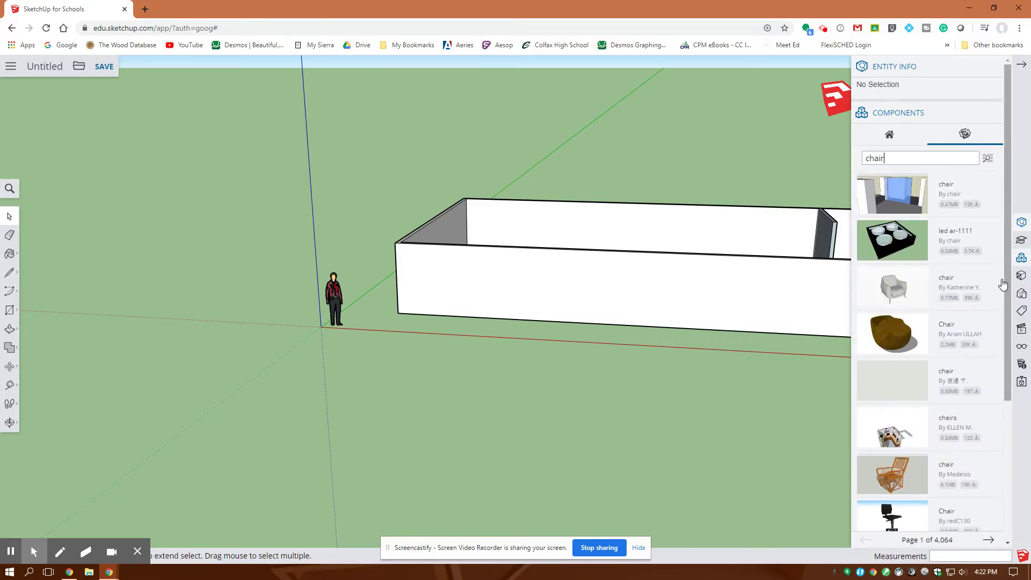
left_click(893, 286)
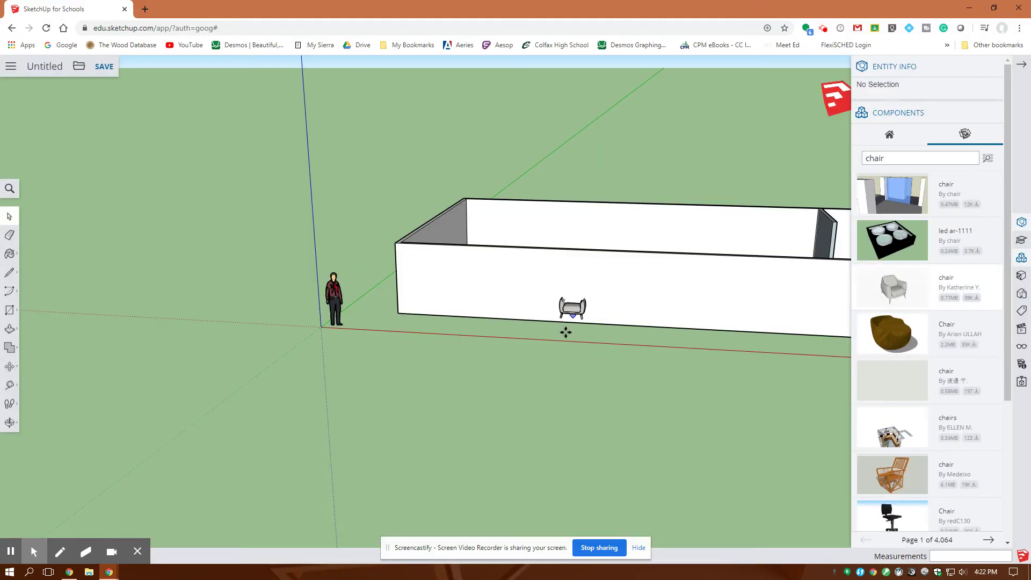
middle_click_drag(564, 329, 578, 433)
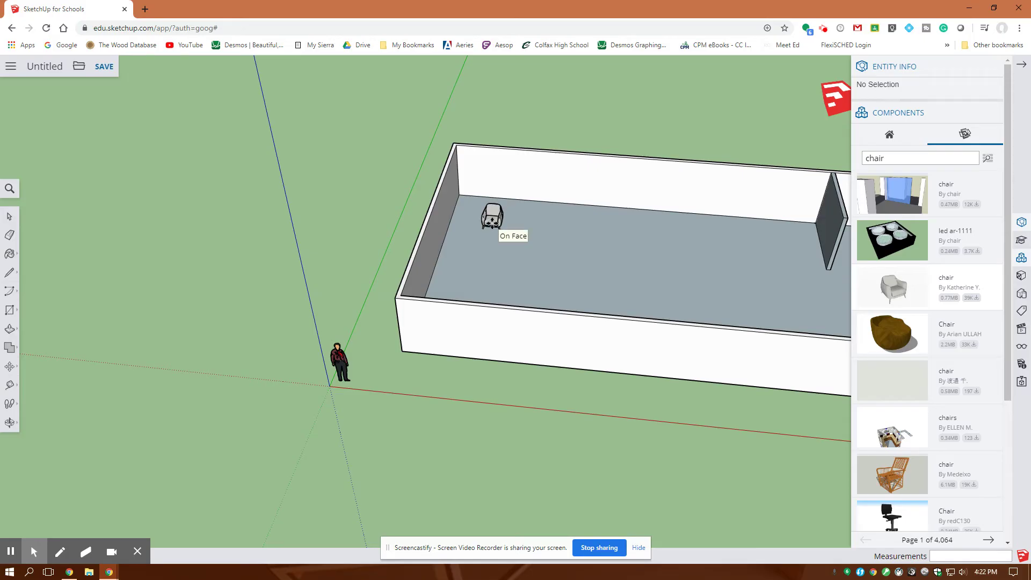
left_click(492, 221)
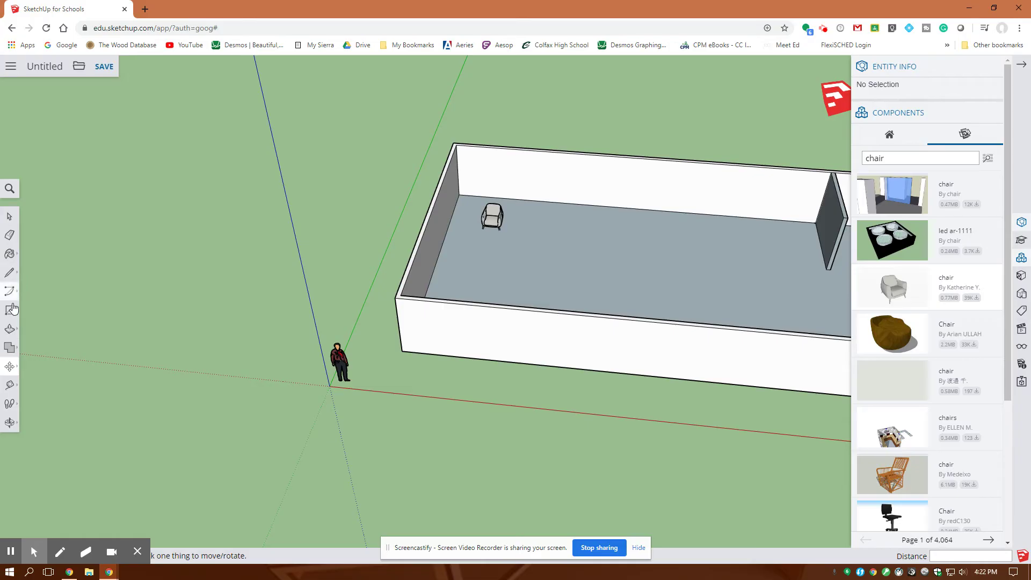
middle_click_drag(251, 442, 157, 323)
Zoom out and use the Tape Measure to set a guide point 2' up the front wall.
key("m")
scroll(237, 374, "down", 1)
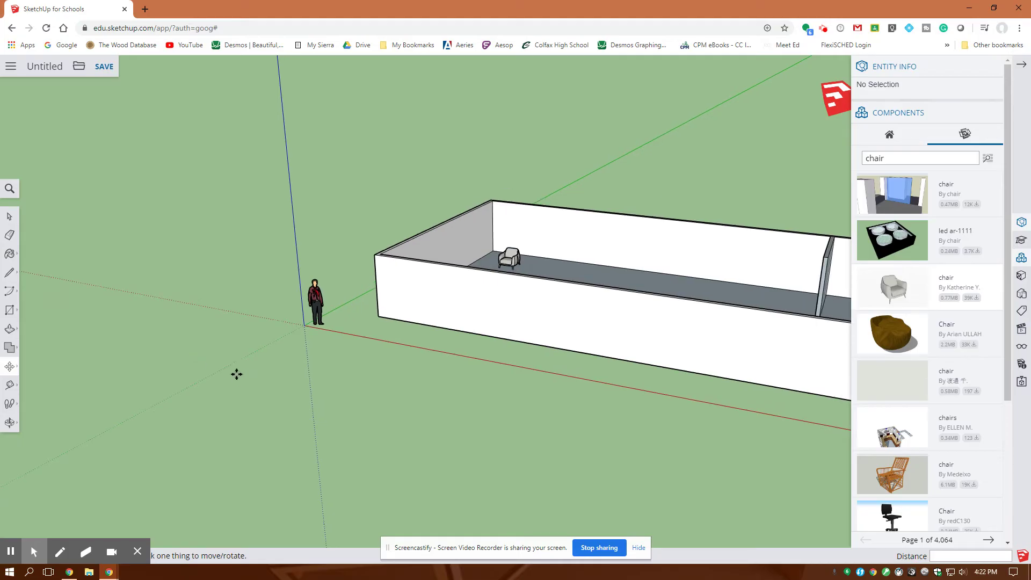
scroll(236, 375, "down", 2)
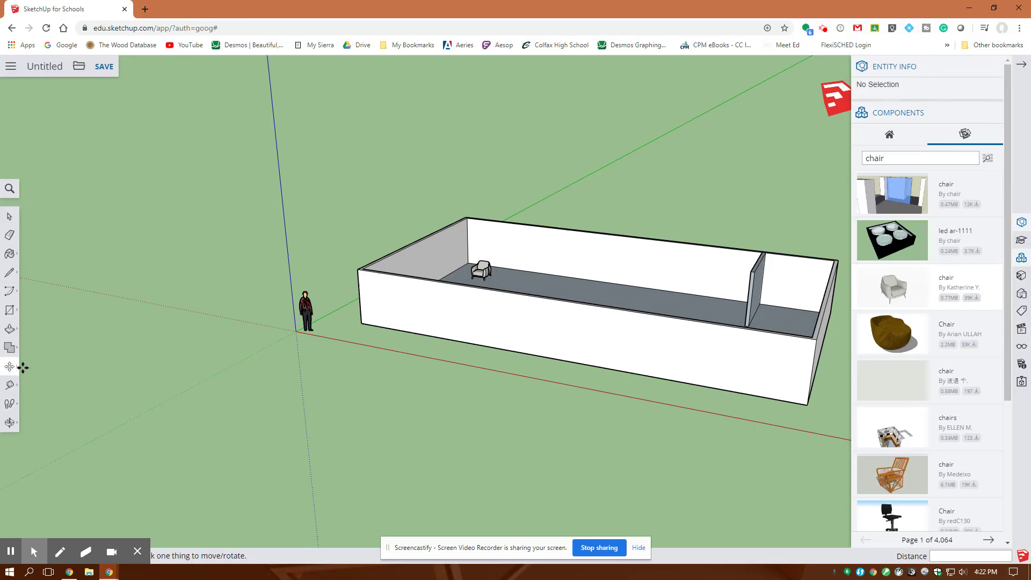
left_click(11, 384)
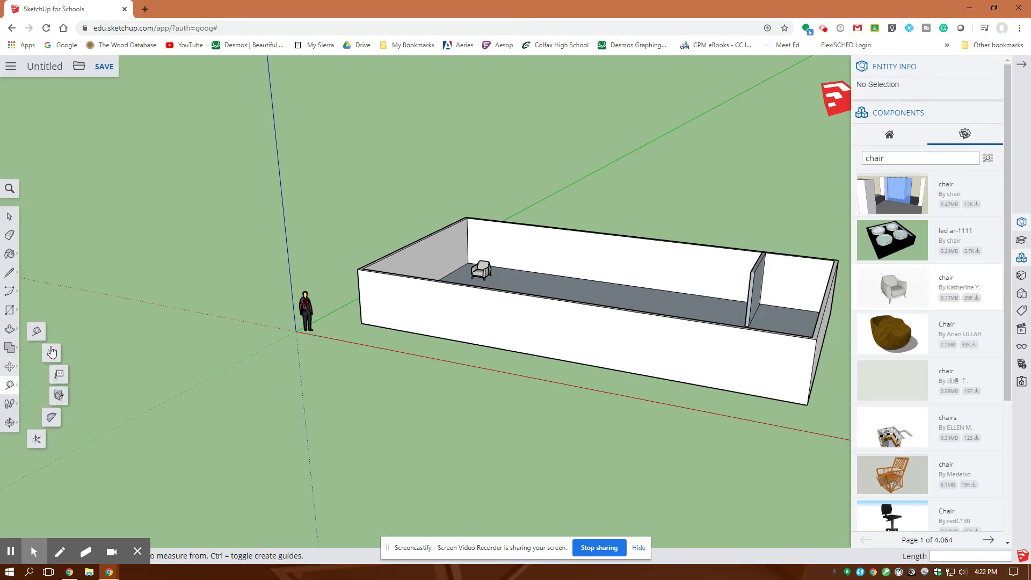
left_click(362, 323)
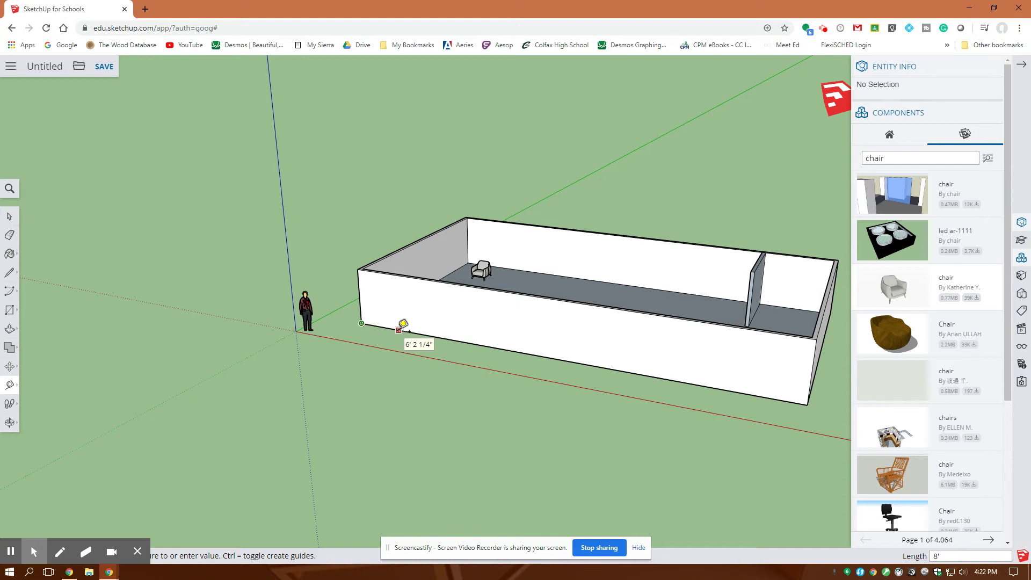
left_click(407, 331)
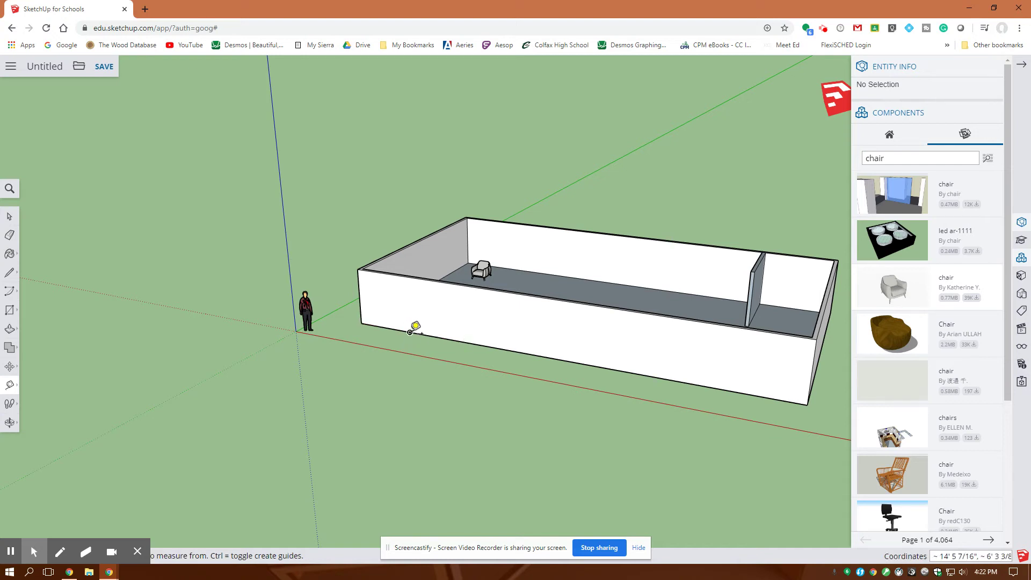
left_click(410, 332)
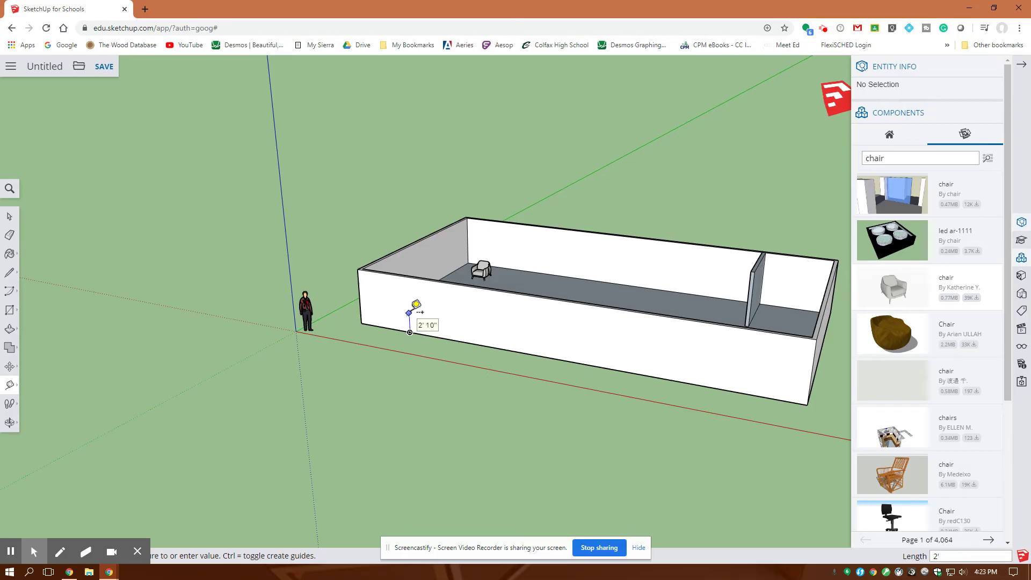
left_click(409, 312)
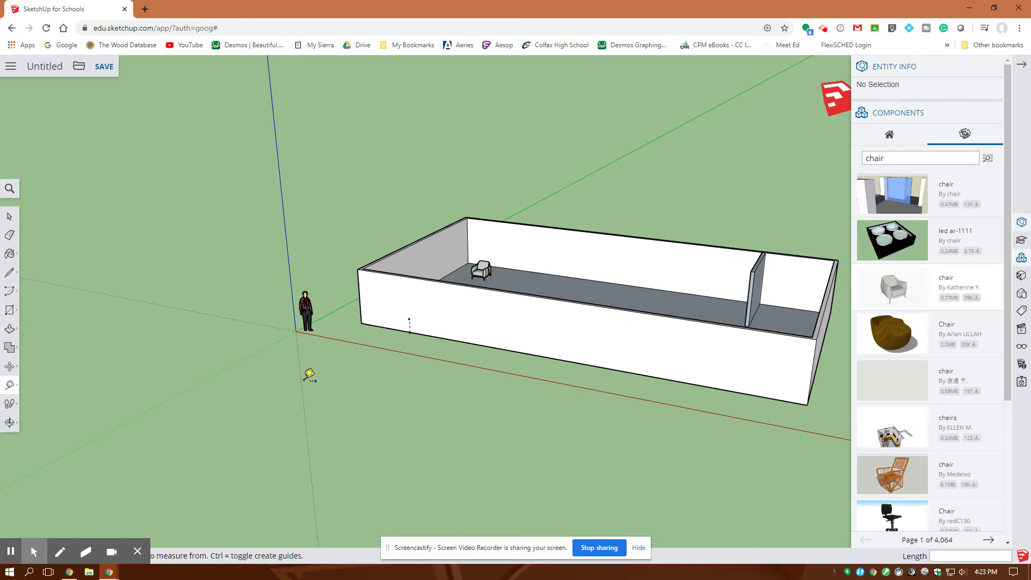
Draw a 4' by 3' window rectangle on the front wall starting at the guide point.
left_click(9, 310)
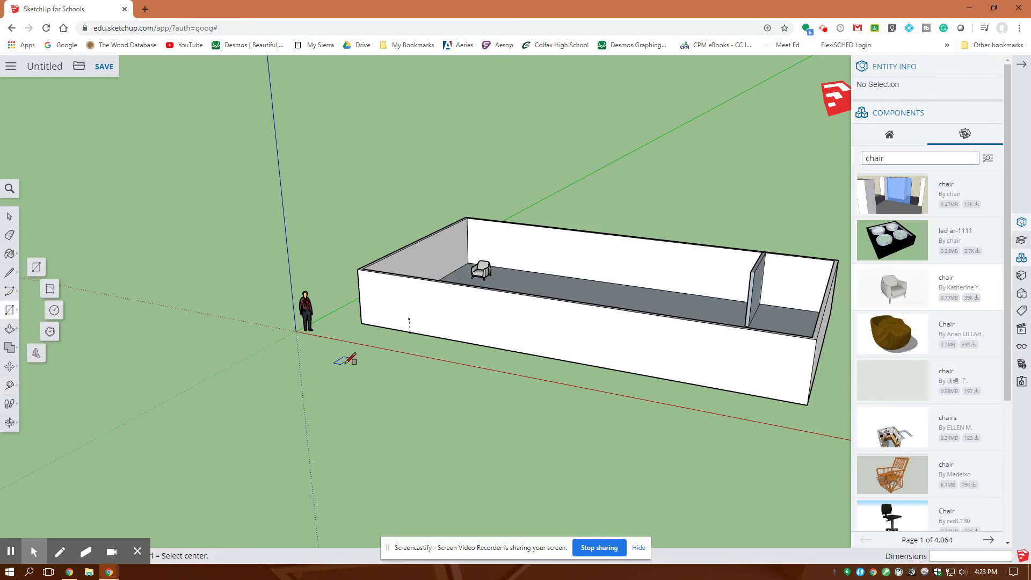
left_click(409, 319)
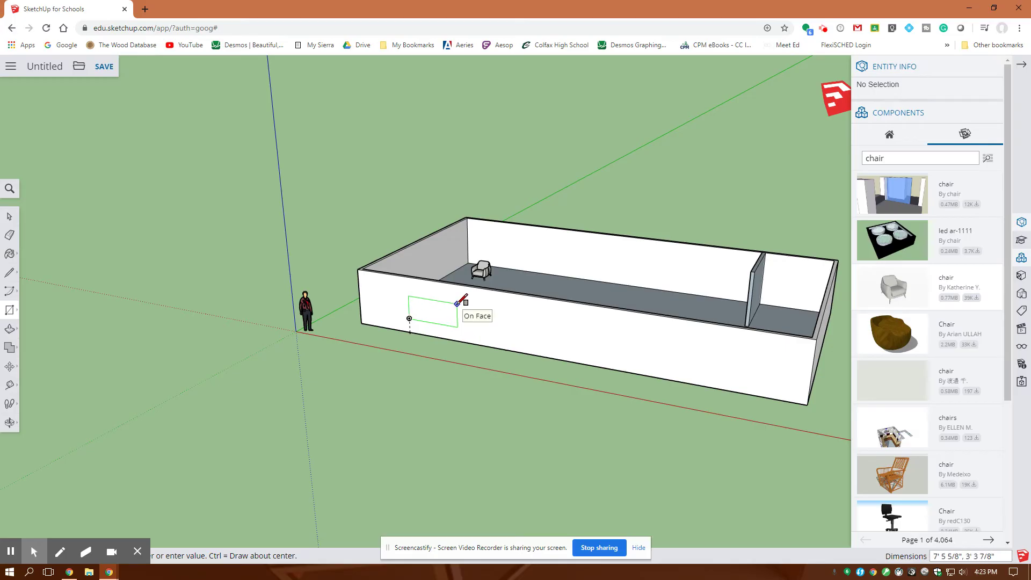
type("4',3")
key("Return")
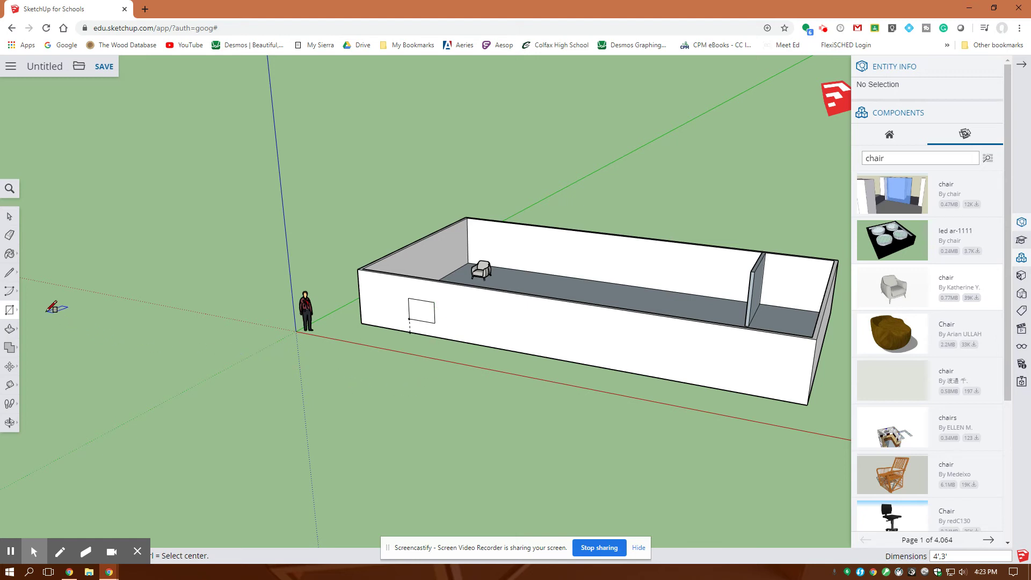
Select and delete the stray guide on the back room's floor edge.
left_click(8, 218)
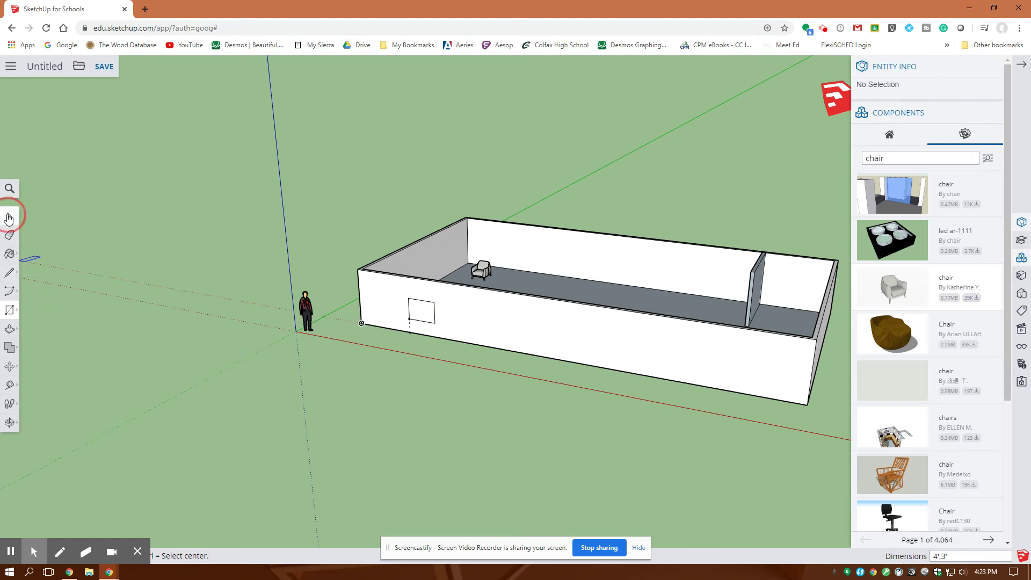
left_click(409, 327)
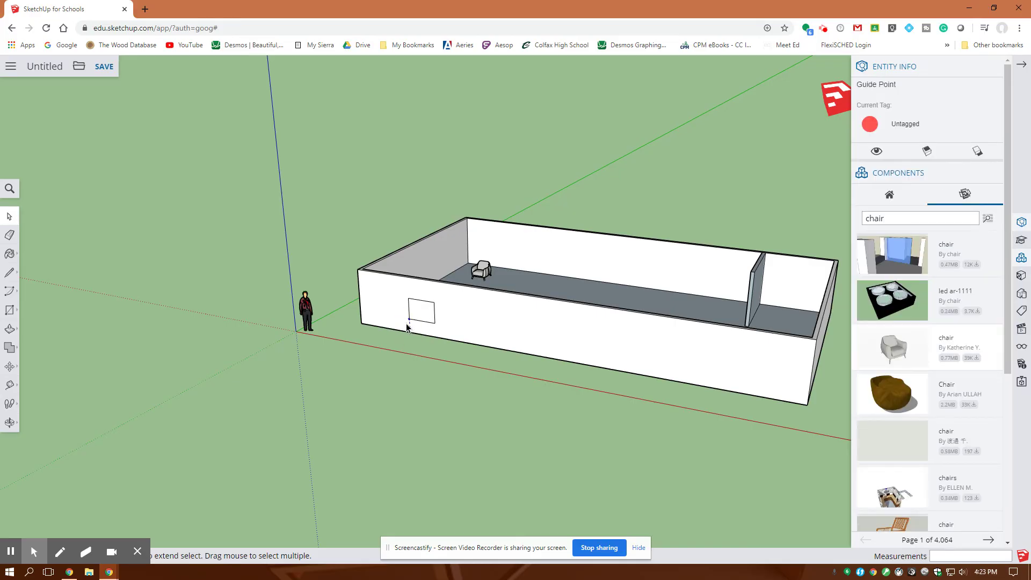
left_click(393, 337)
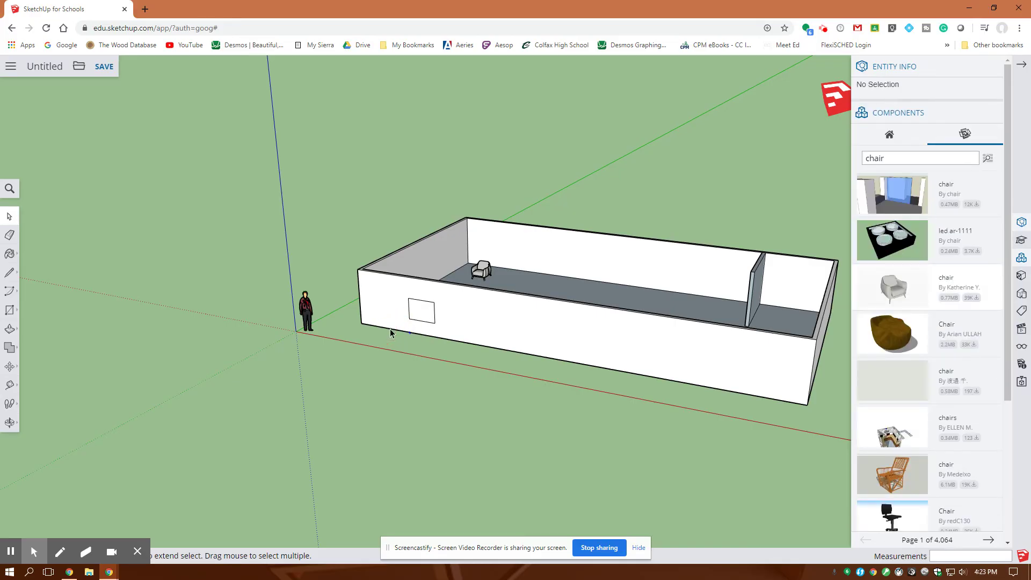
left_click(392, 333)
key("Escape")
left_click(779, 308)
key("Escape")
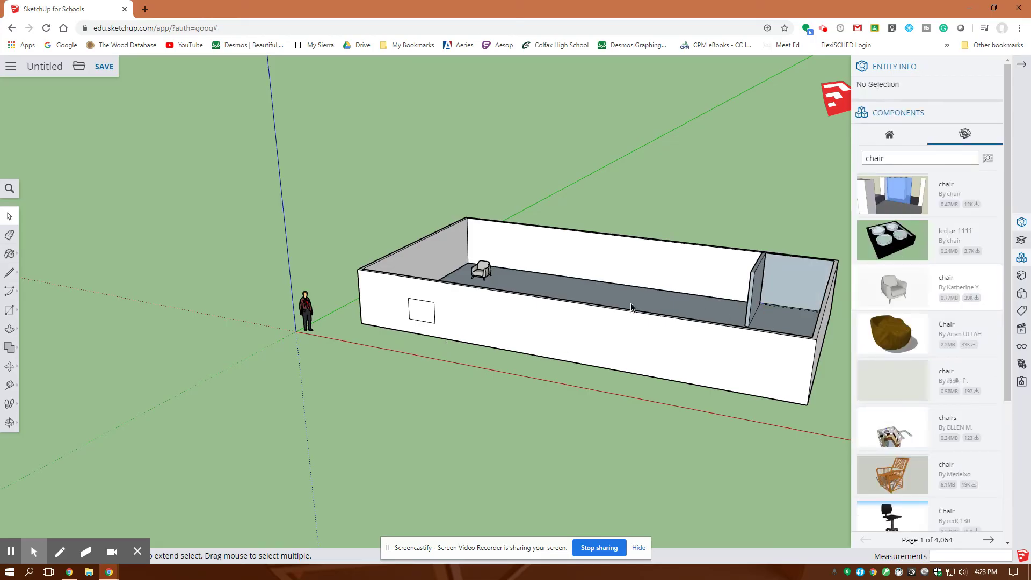
left_click(783, 310)
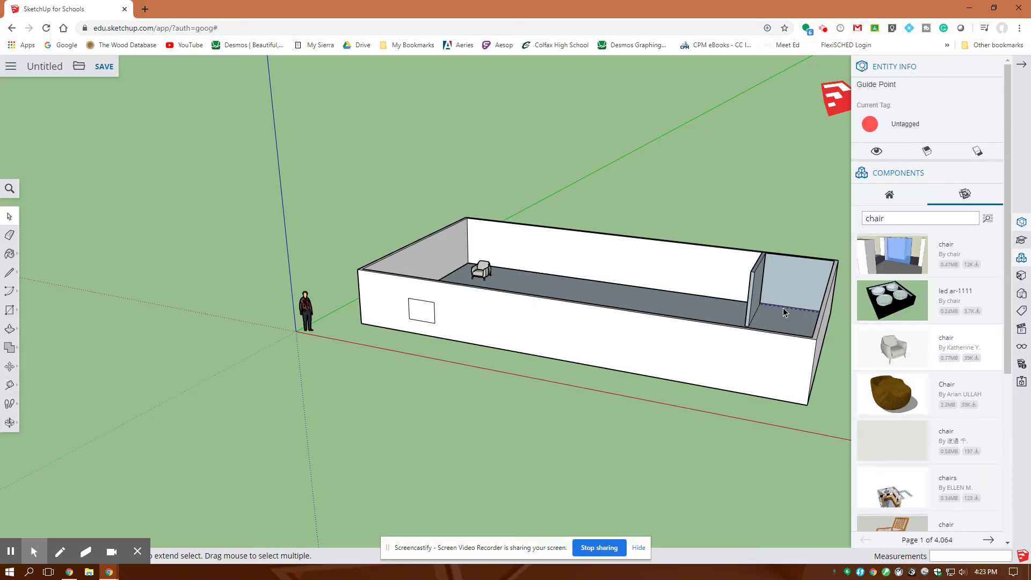
key("Delete")
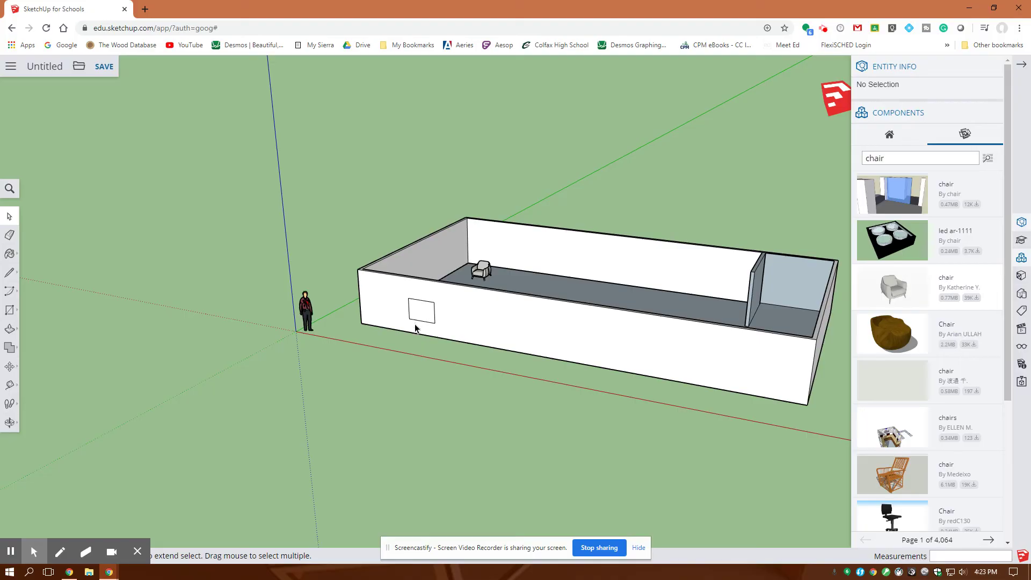
Push/Pull the window rectangle 6" into the front wall to cut the opening.
left_click(9, 328)
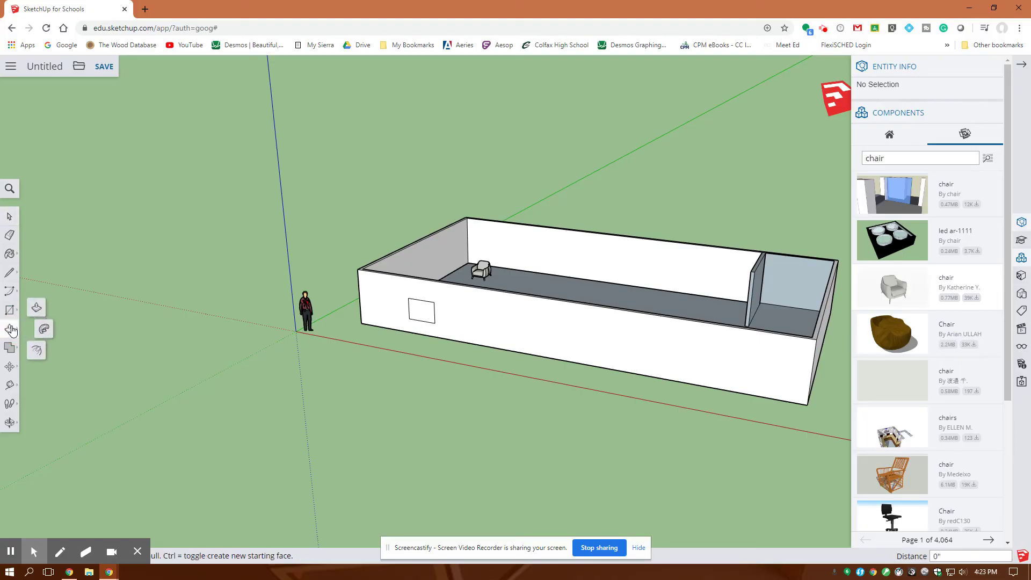
left_click(38, 309)
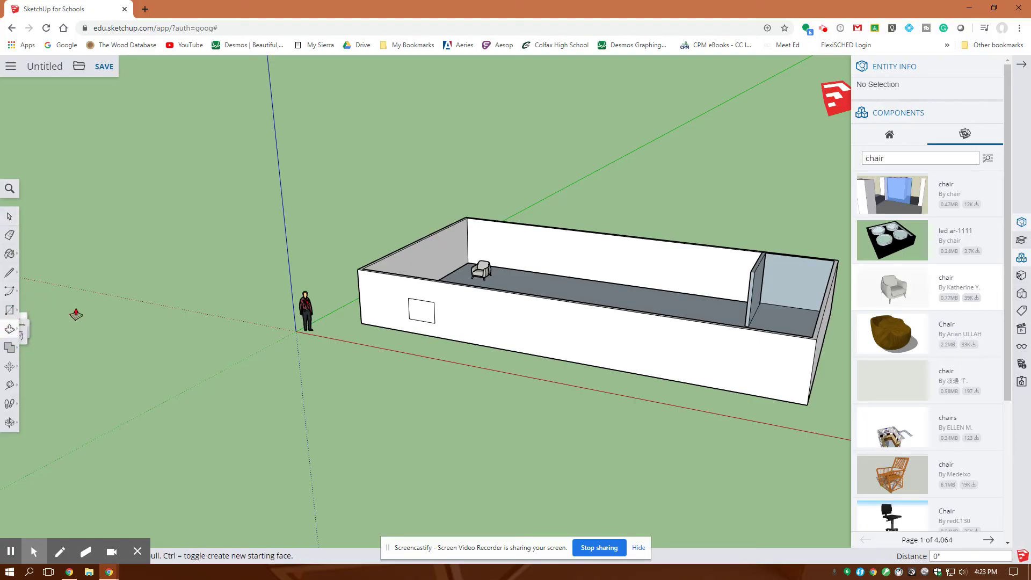
left_click(422, 309)
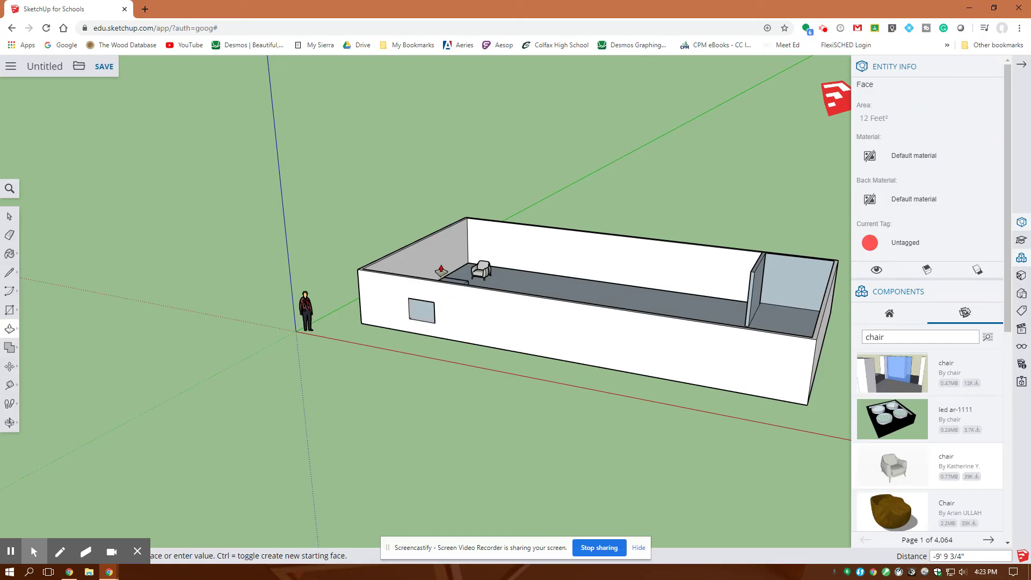
middle_click_drag(441, 269, 426, 348)
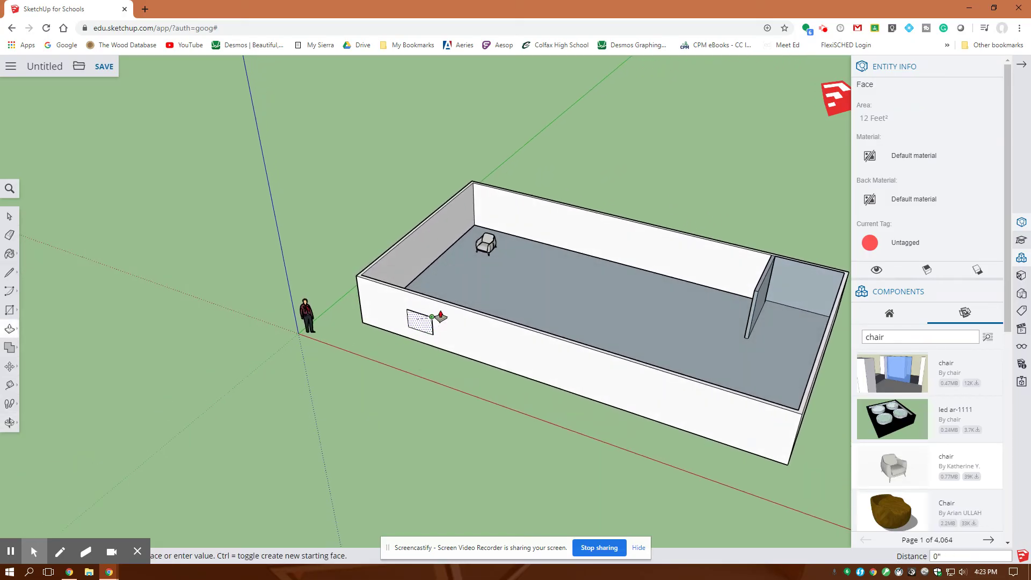
type("6")
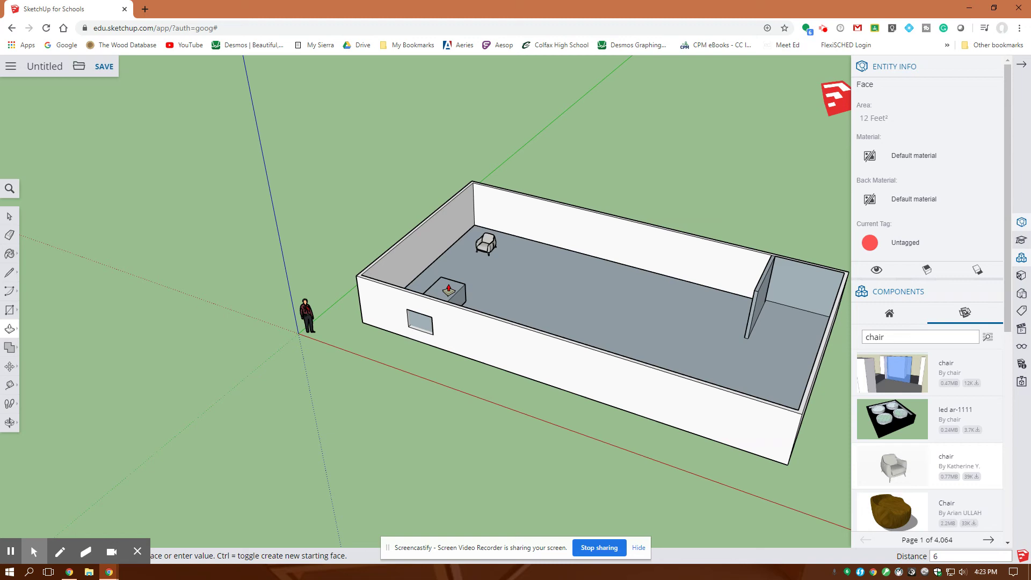
key("Return")
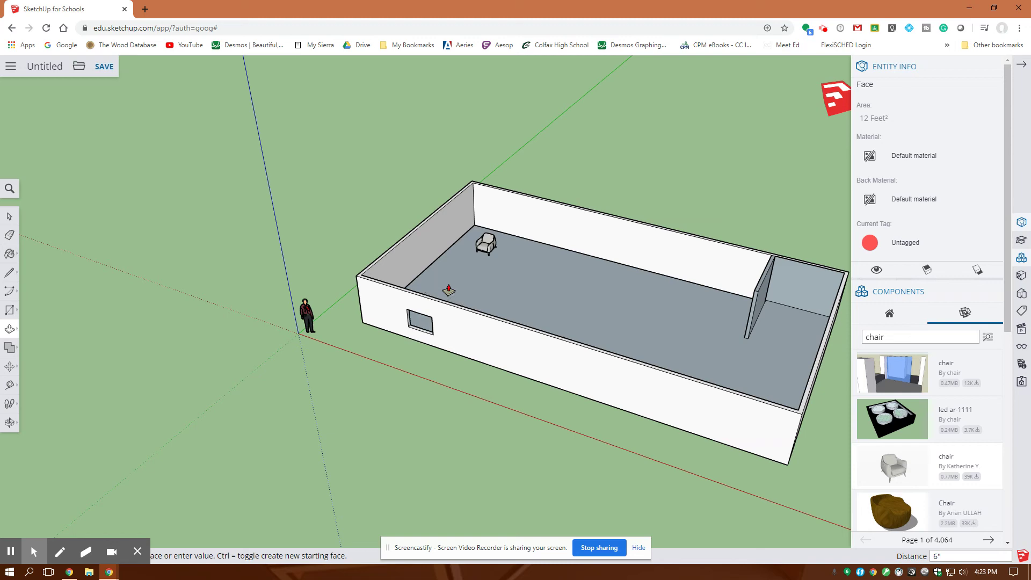
Zoom in and orbit down to face the front wall's new window opening.
scroll(484, 403, "up", 2)
scroll(485, 403, "up", 2)
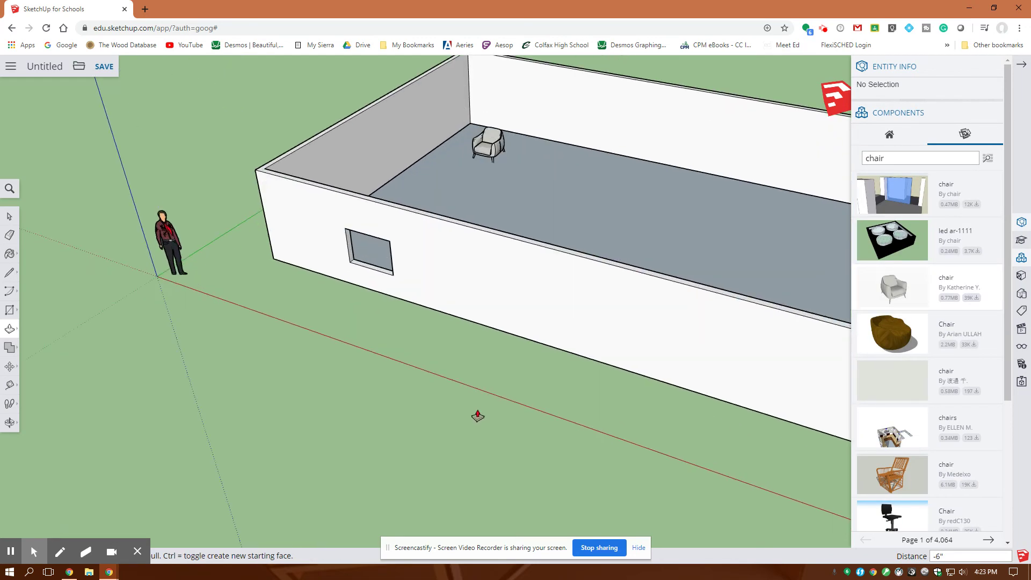
middle_click_drag(477, 417, 513, 323)
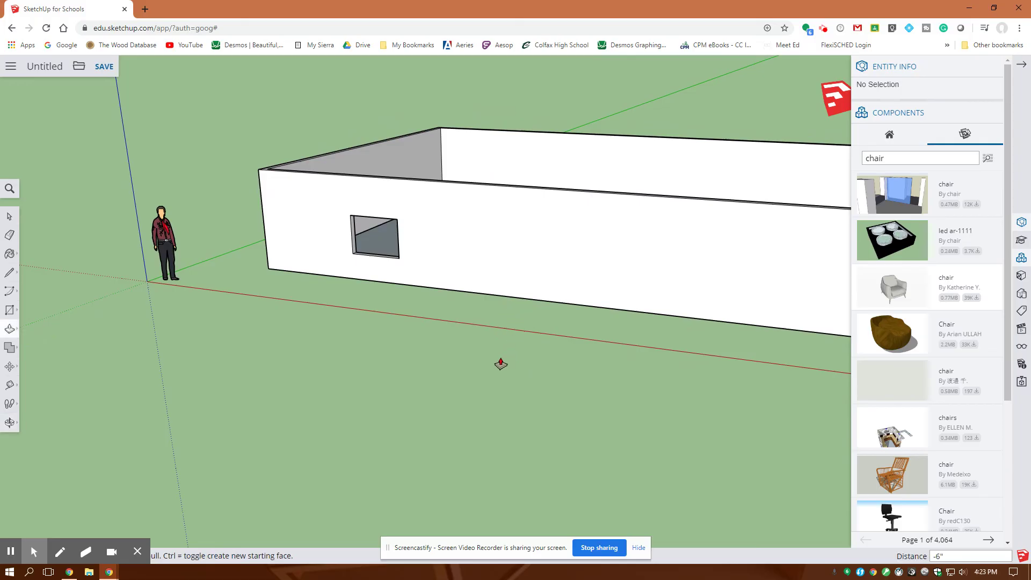
middle_click_drag(496, 364, 472, 337)
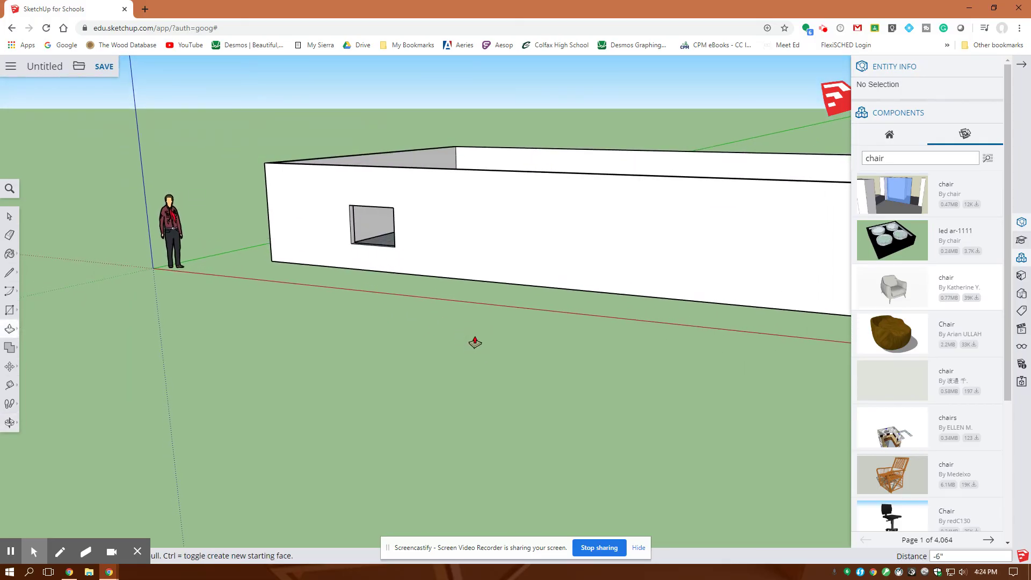
Replace the 'chair' search with 'window' in Components and load the double-pane window component.
left_click(698, 264)
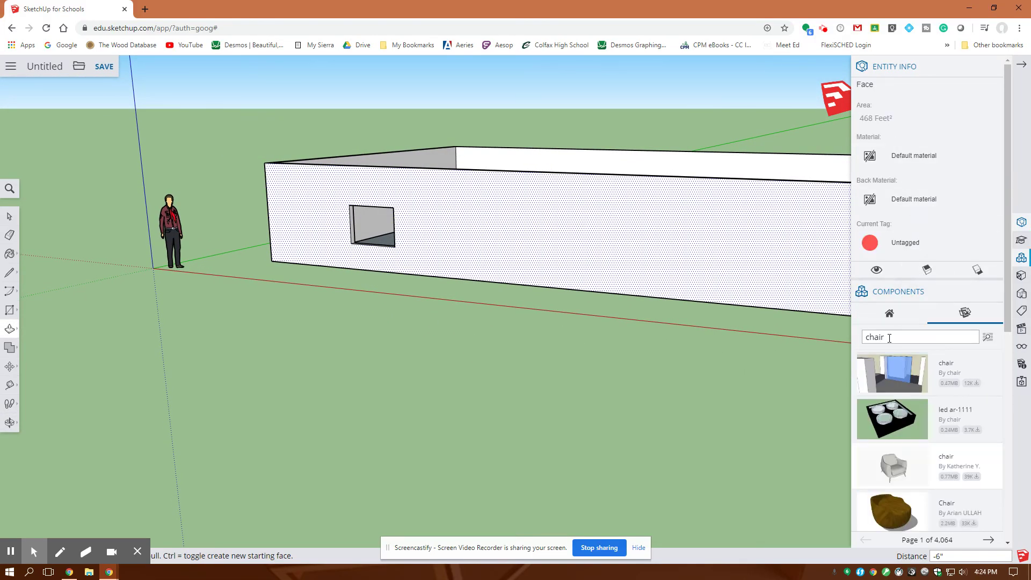
double_click(875, 337)
type("window")
key("Return")
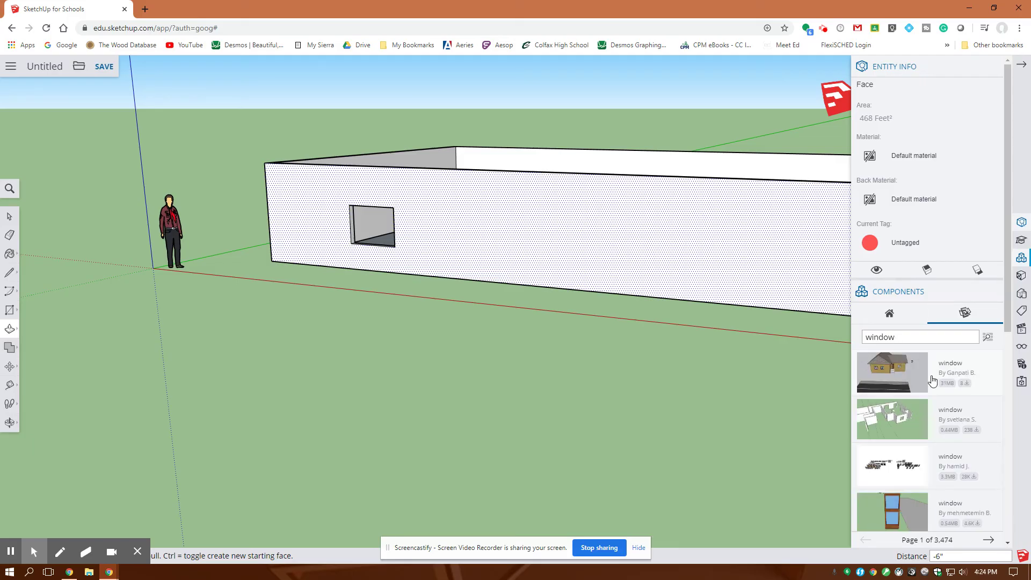
scroll(887, 397, "down", 6)
scroll(893, 408, "down", 1)
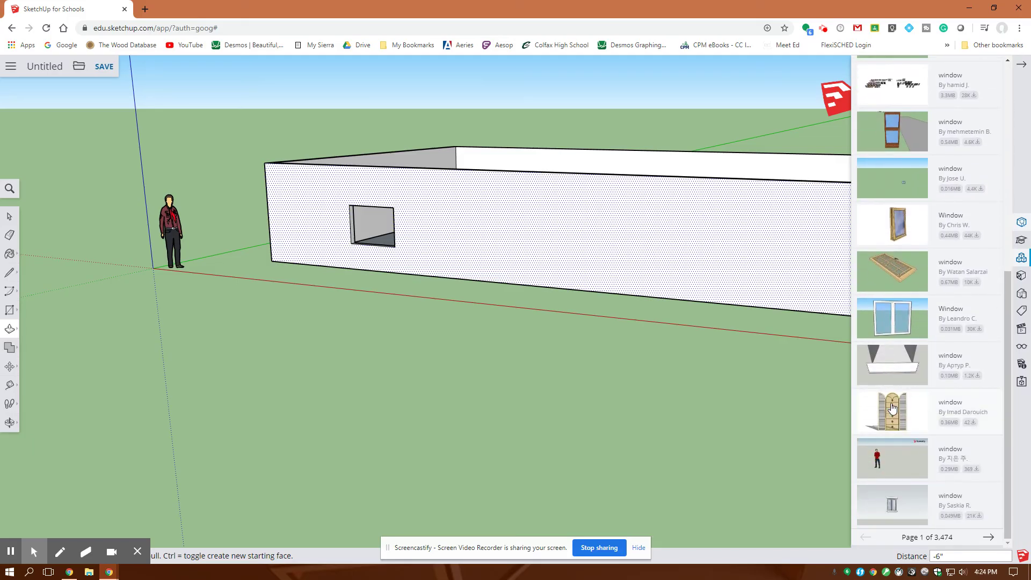
left_click(897, 321)
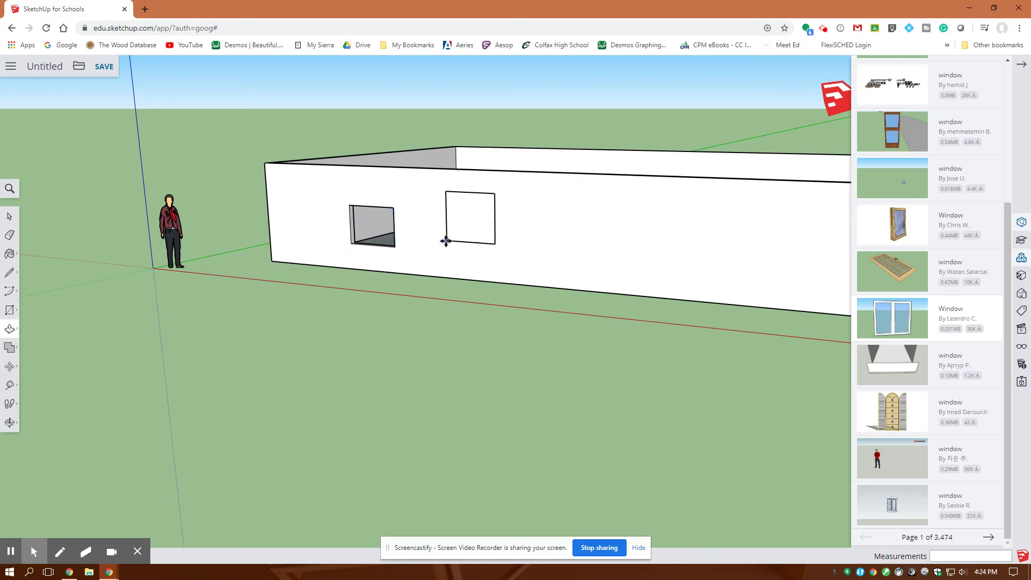
scroll(352, 258, "up", 5)
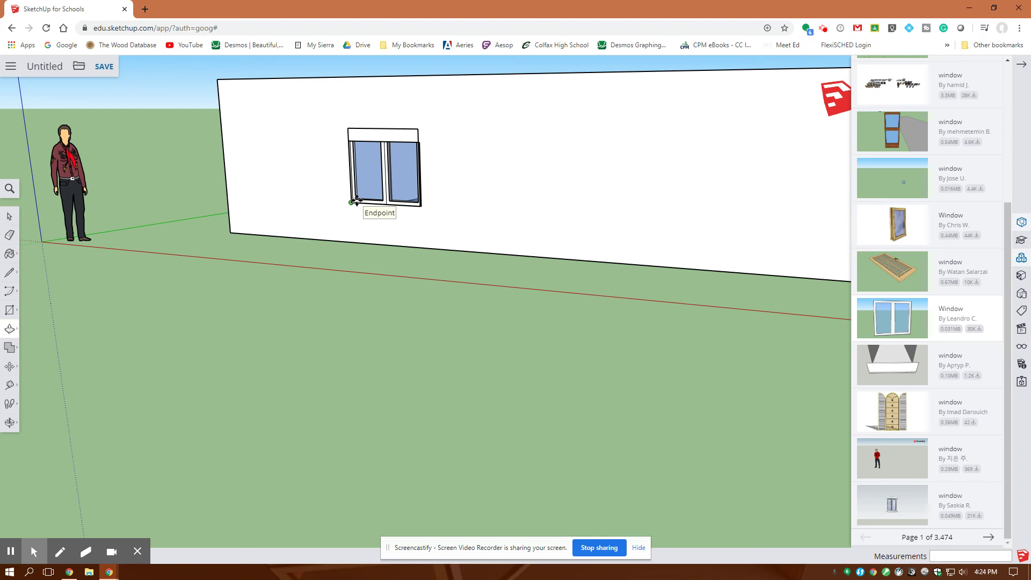
Place the window at the opening's corner, scale its height to about 0.83, and view it from inside.
left_click(355, 201)
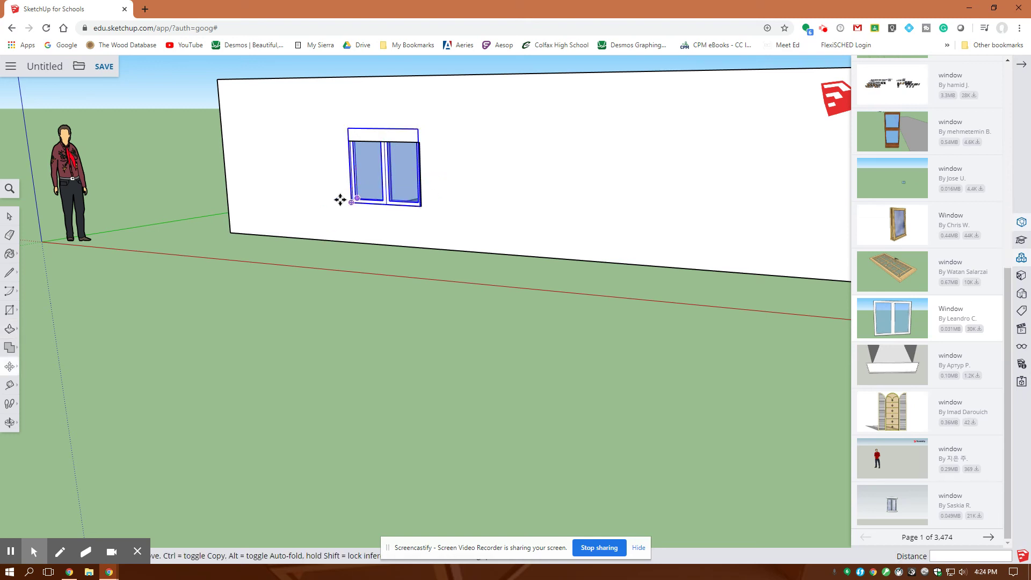
left_click(10, 365)
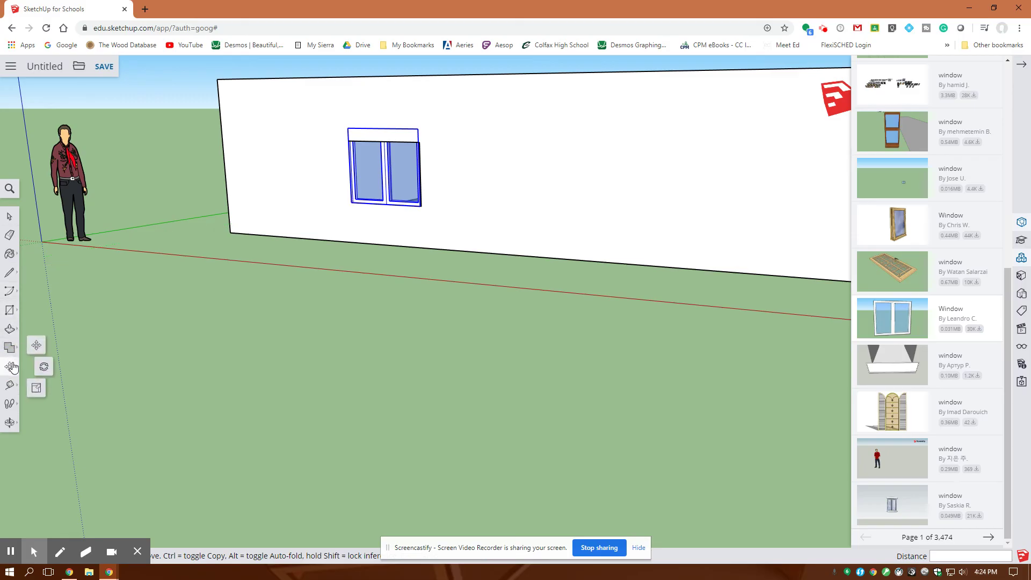
left_click(37, 388)
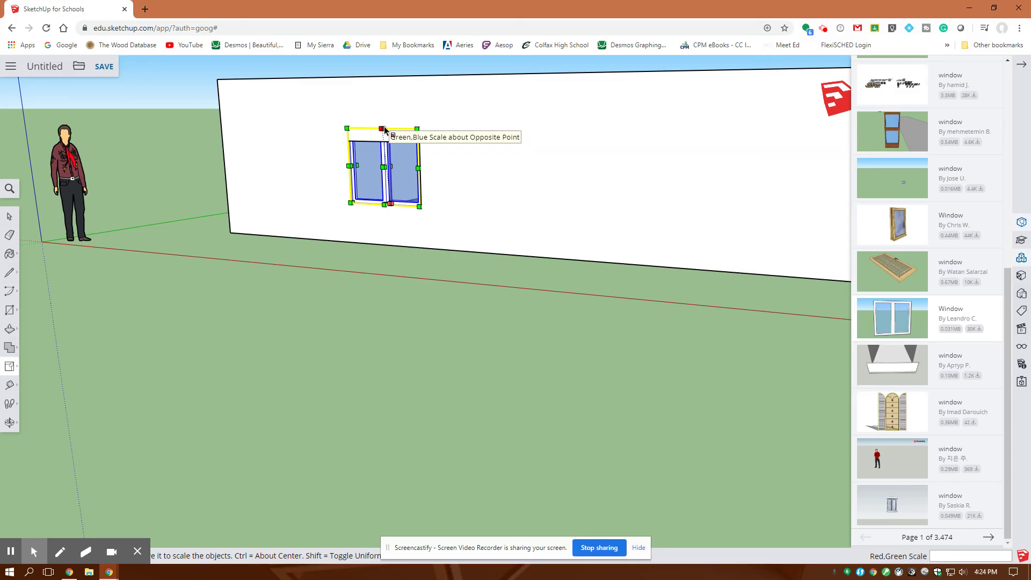
mouse_move(384, 130)
left_mouse_down()
mouse_move(385, 153)
mouse_move(383, 142)
left_mouse_up()
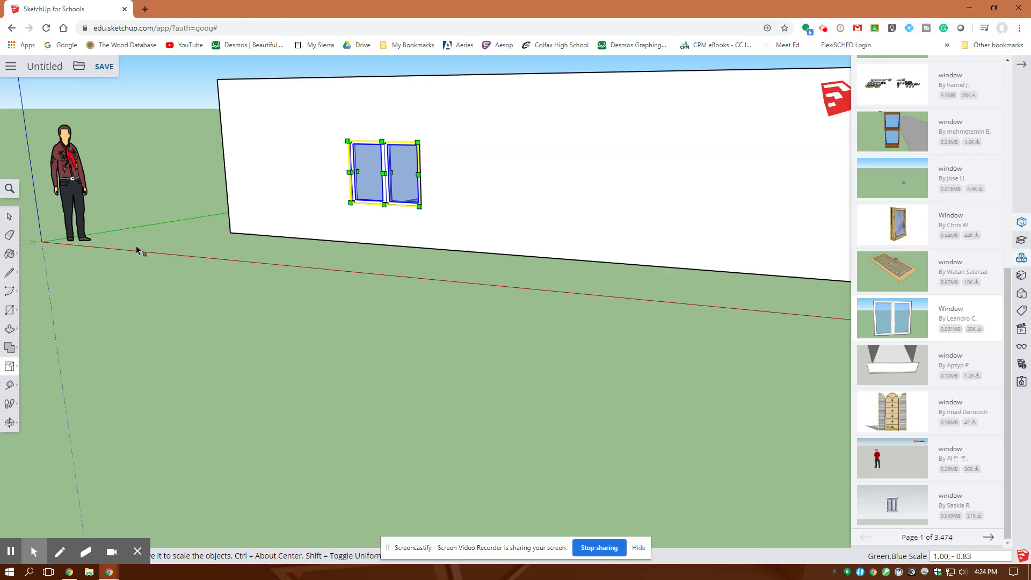
left_click(61, 278)
middle_click_drag(272, 315, 372, 332)
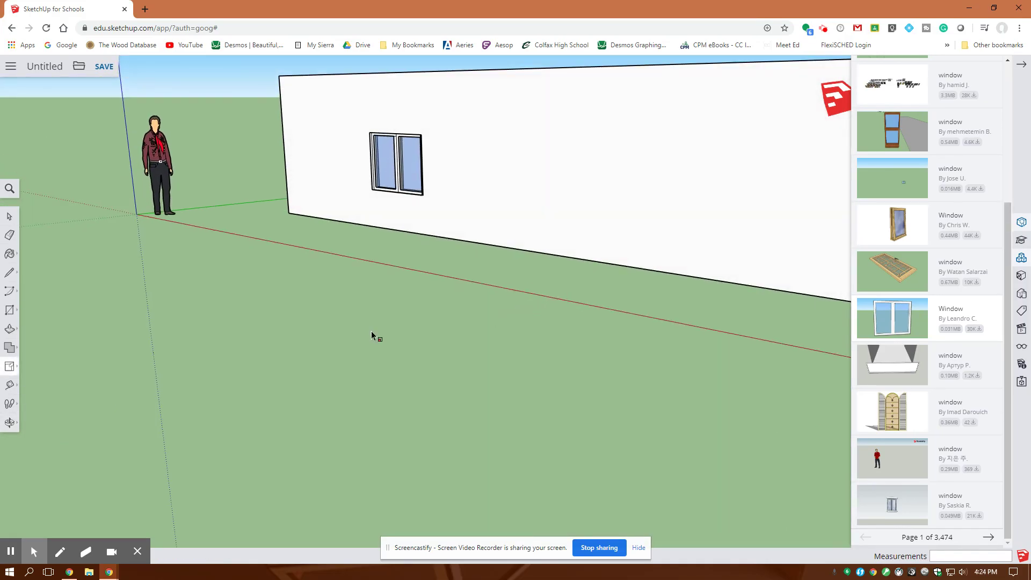
scroll(291, 337, "down", 5)
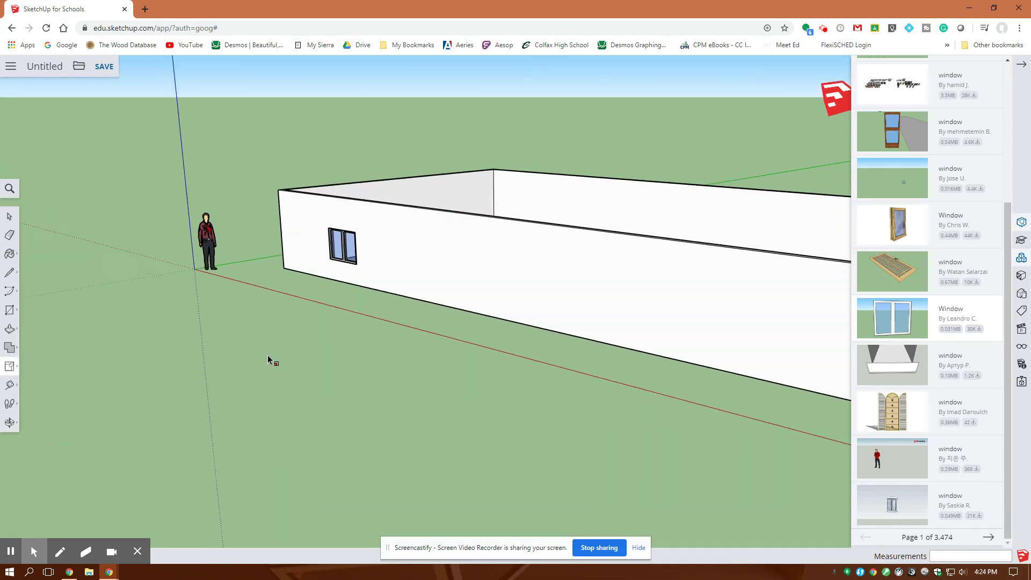
scroll(268, 355, "down", 3)
middle_click_drag(252, 348, 292, 385)
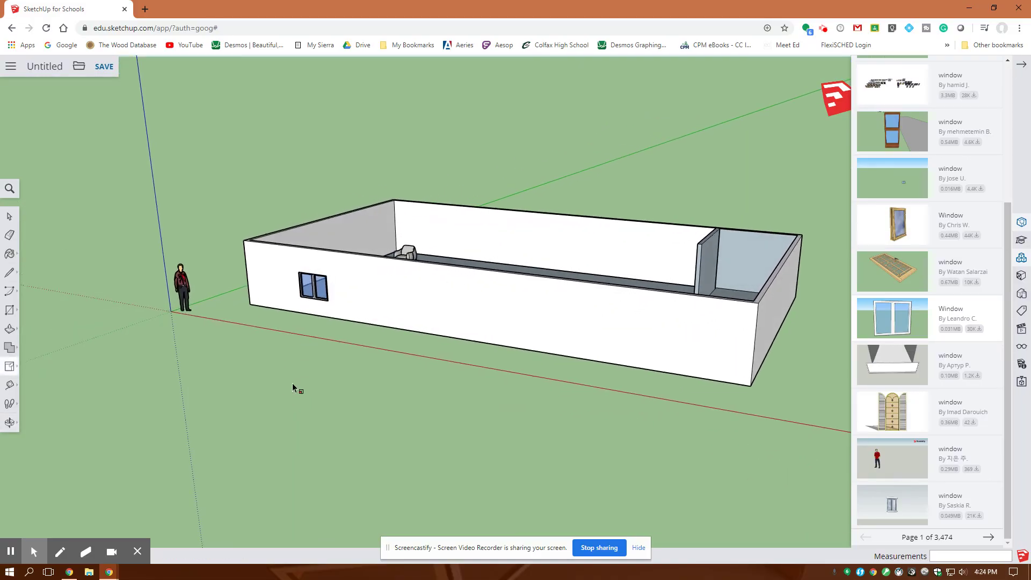
middle_click_drag(250, 427, 221, 403)
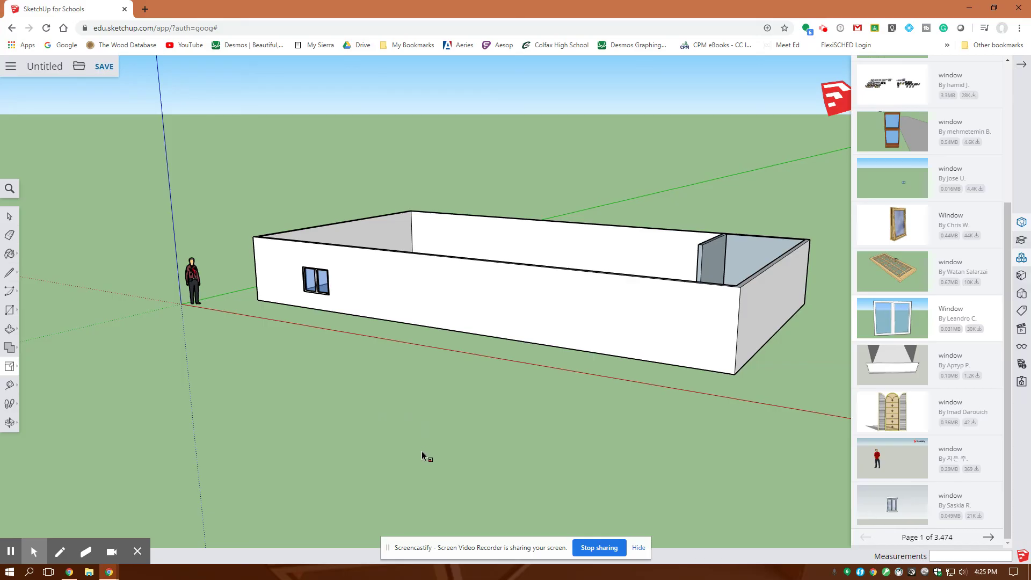
middle_click_drag(422, 453, 402, 414)
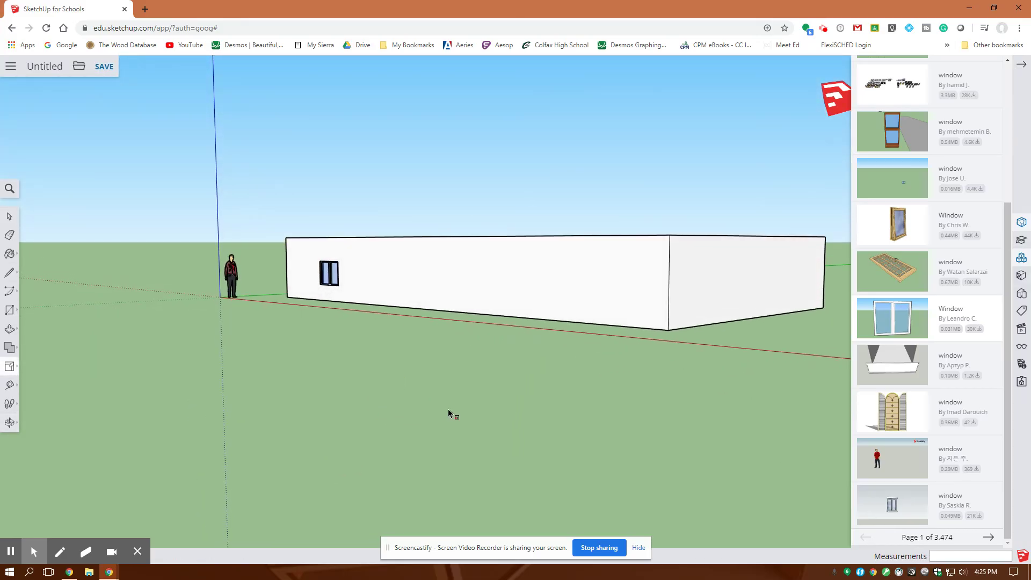